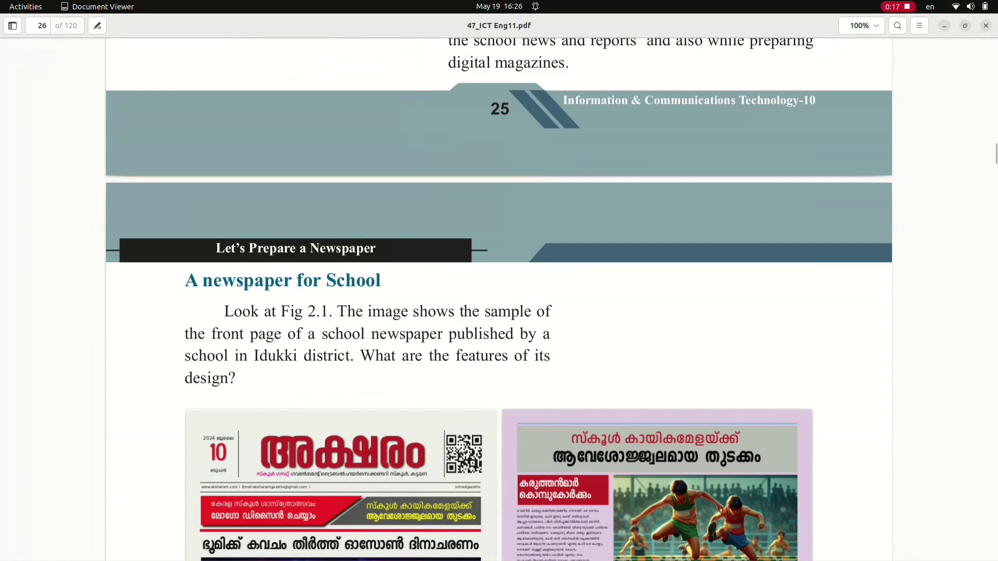
Step: Examine the newspaper chapter in 47_ICT Eng11.pdf, covering the model front page, new document settings, banner model and shape instructions
scroll(498, 311, "down", 4)
scroll(499, 299, "down", 12)
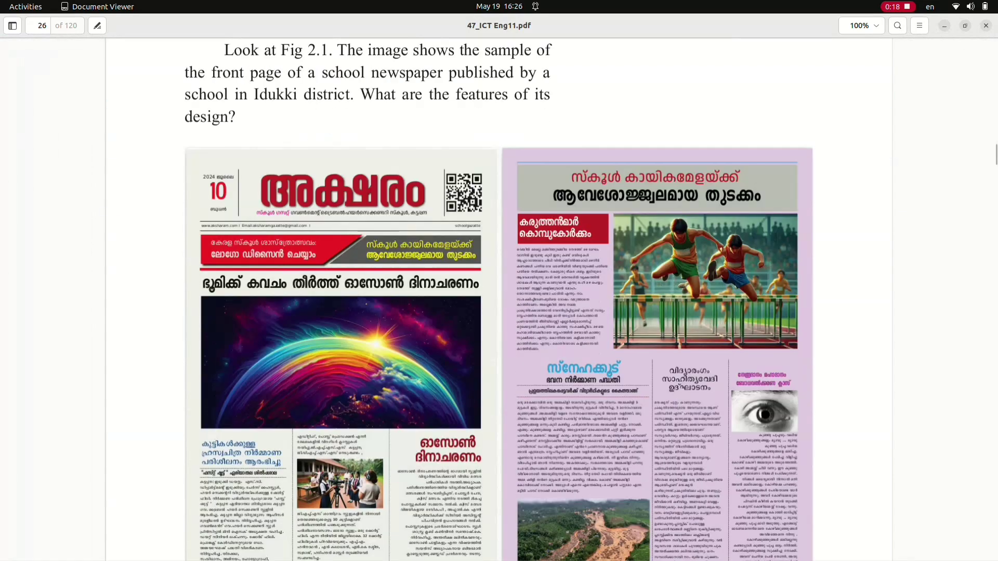
scroll(499, 299, "down", 14)
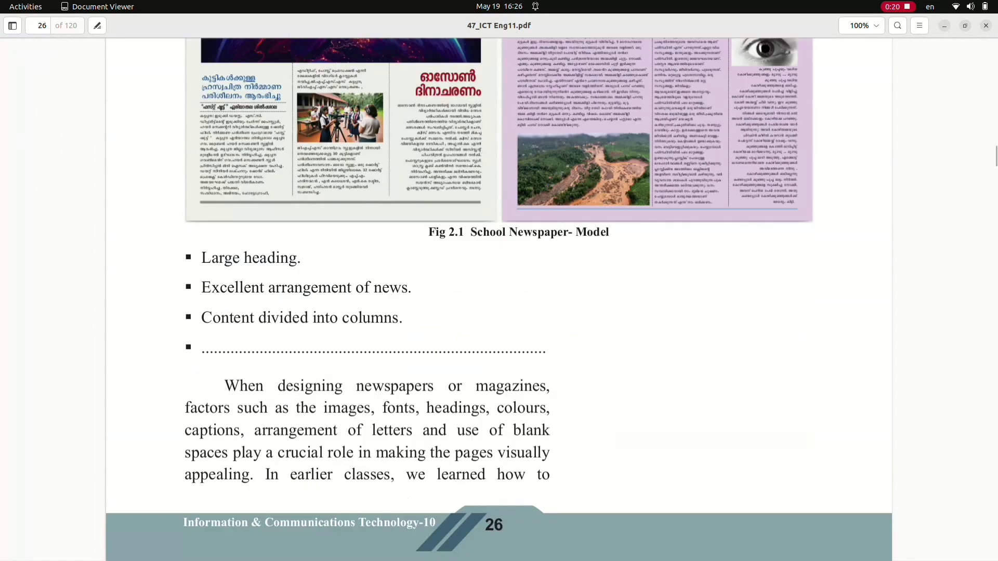
scroll(499, 299, "down", 20)
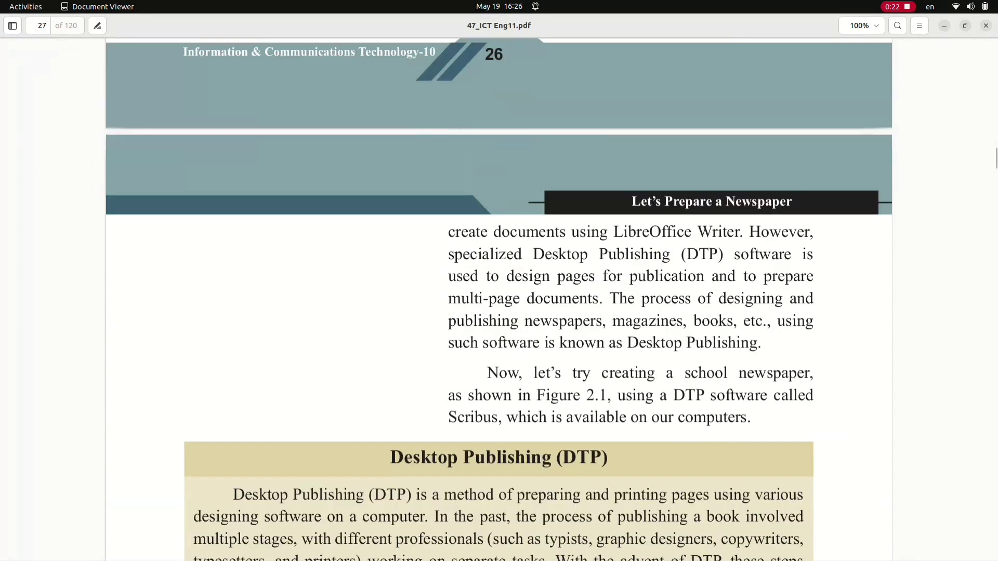
scroll(499, 299, "down", 14)
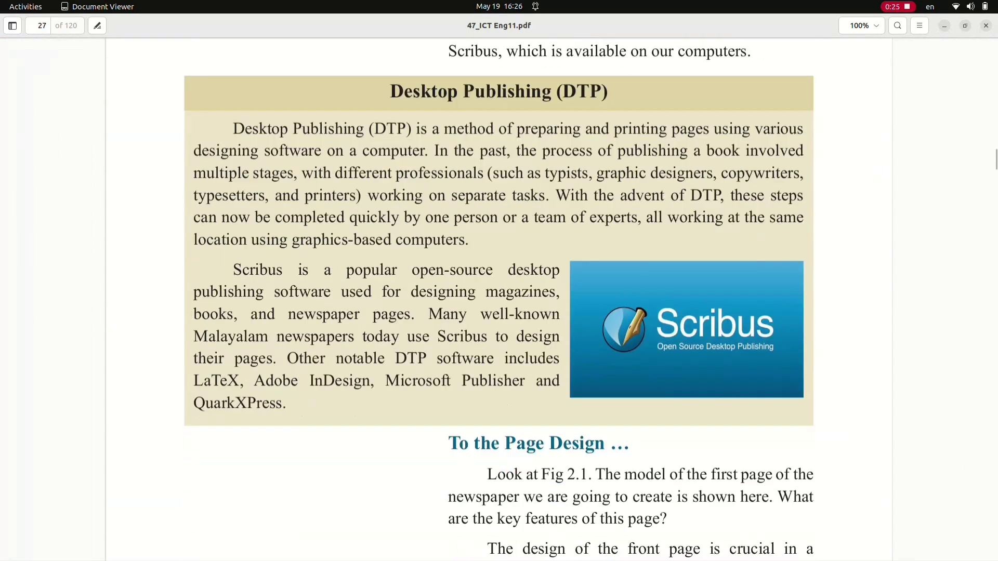
scroll(499, 299, "down", 20)
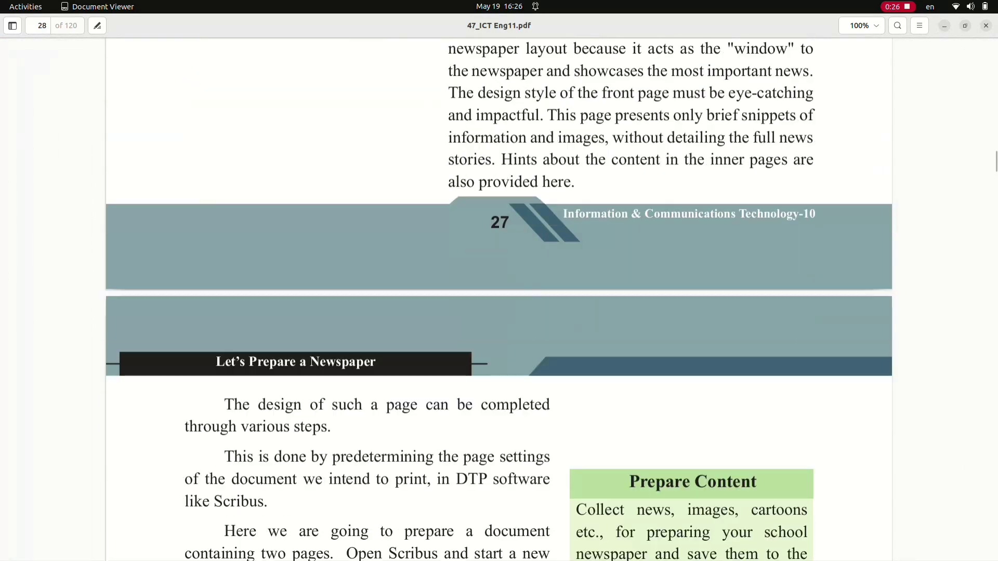
scroll(499, 300, "down", 16)
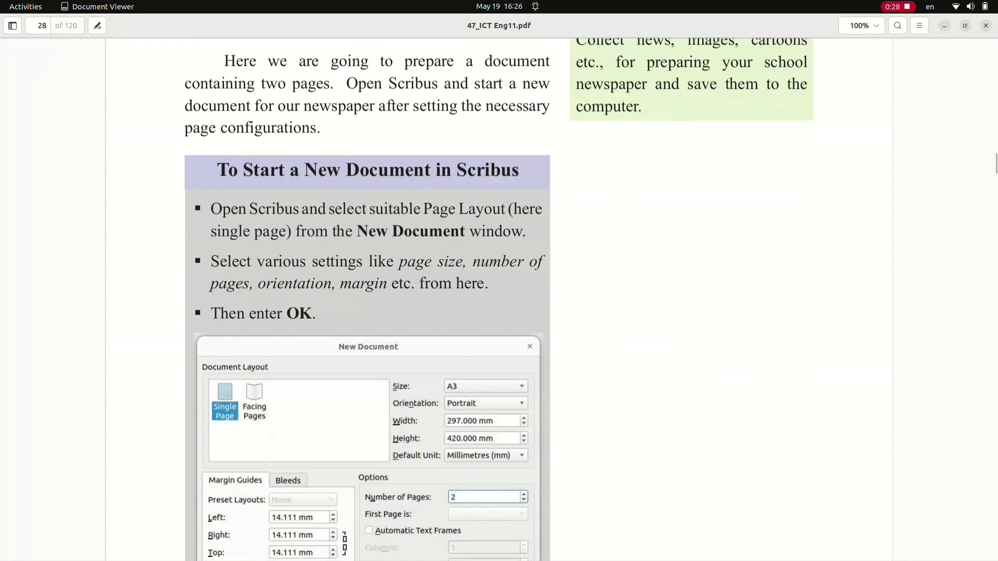
scroll(499, 299, "down", 20)
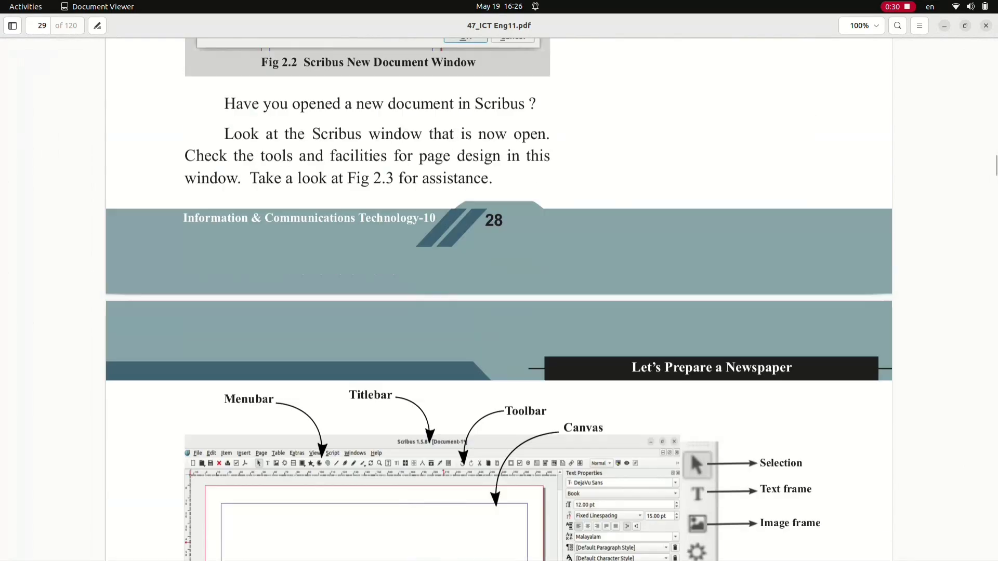
scroll(499, 299, "down", 20)
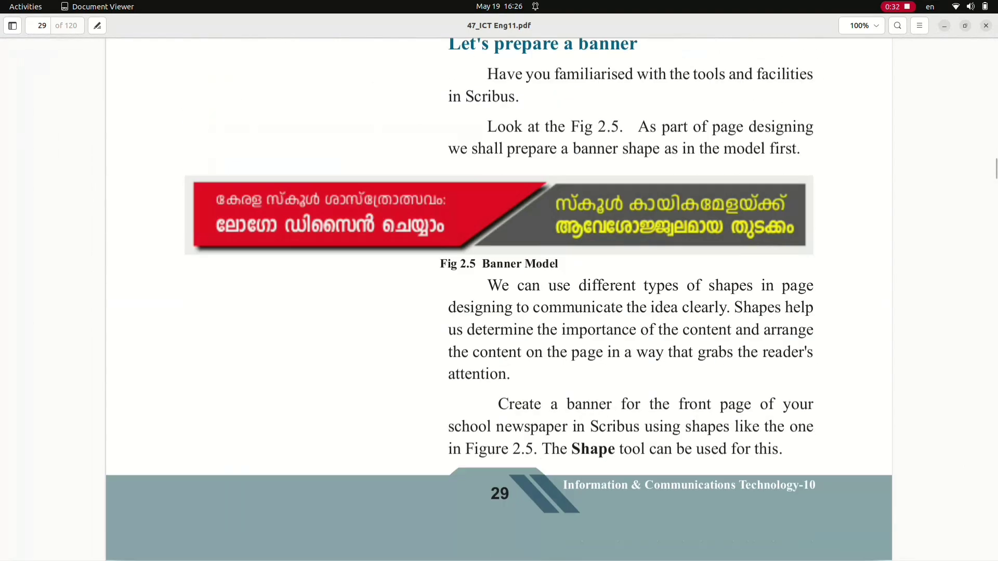
scroll(499, 300, "down", 20)
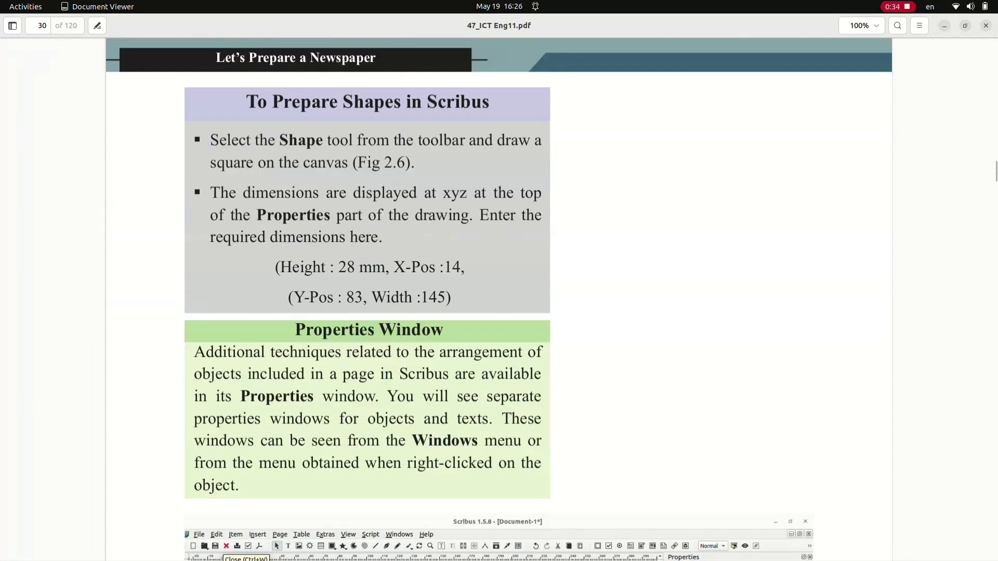
scroll(499, 299, "down", 20)
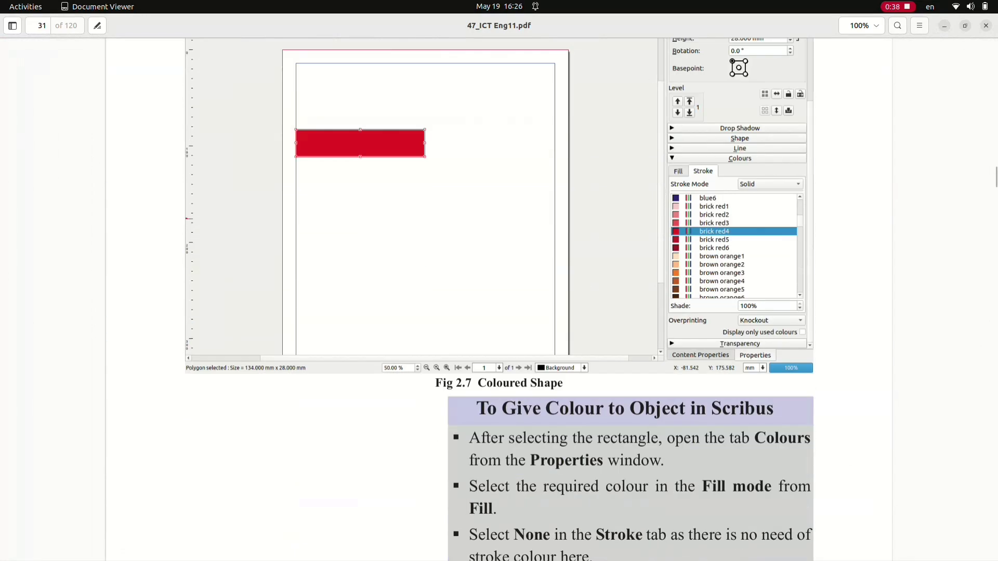
key("super+d")
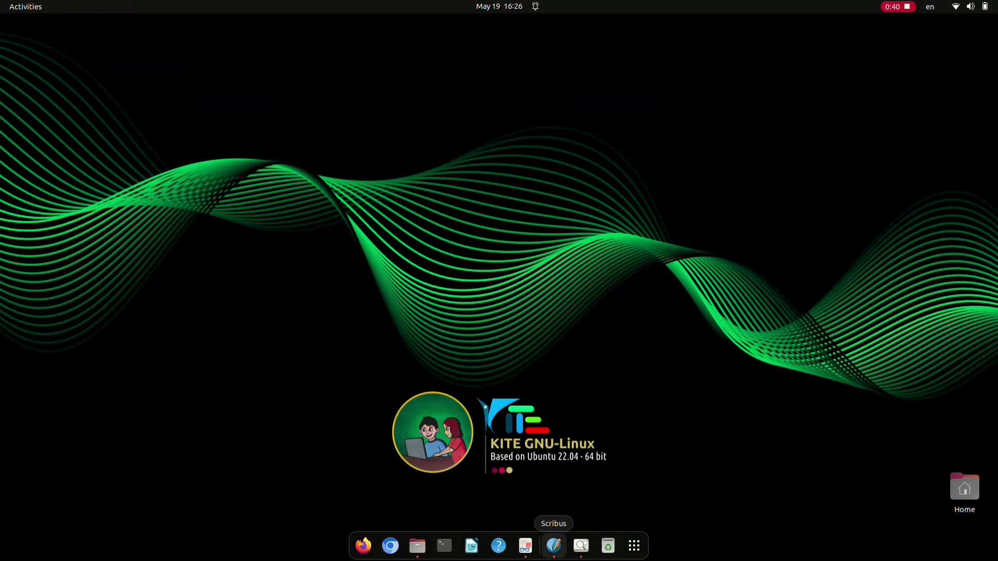
left_click(525, 546)
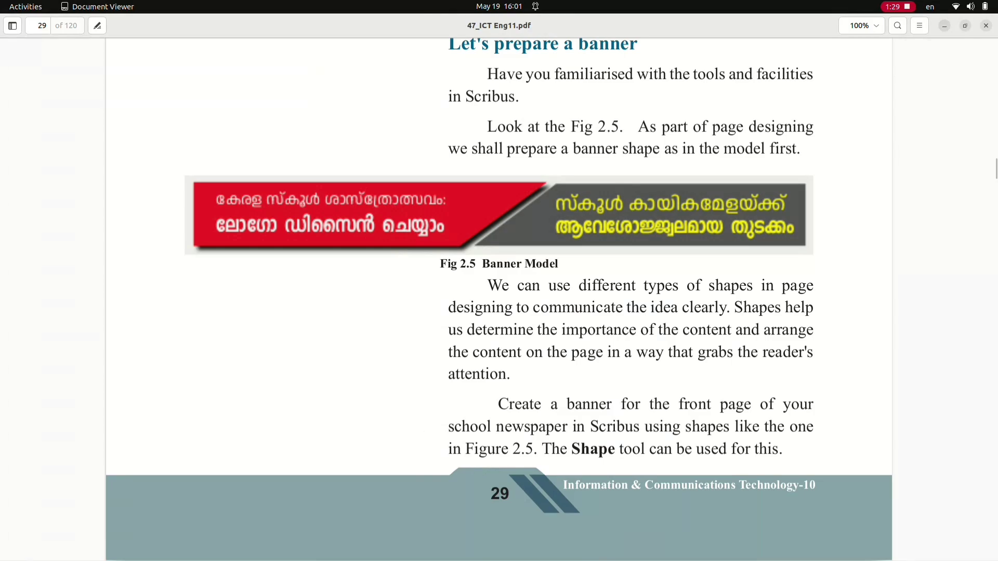
Step: Switch to Scribus and create a one-page A4 portrait document with the Single Page layout and millimetres as the unit
left_click(944, 25)
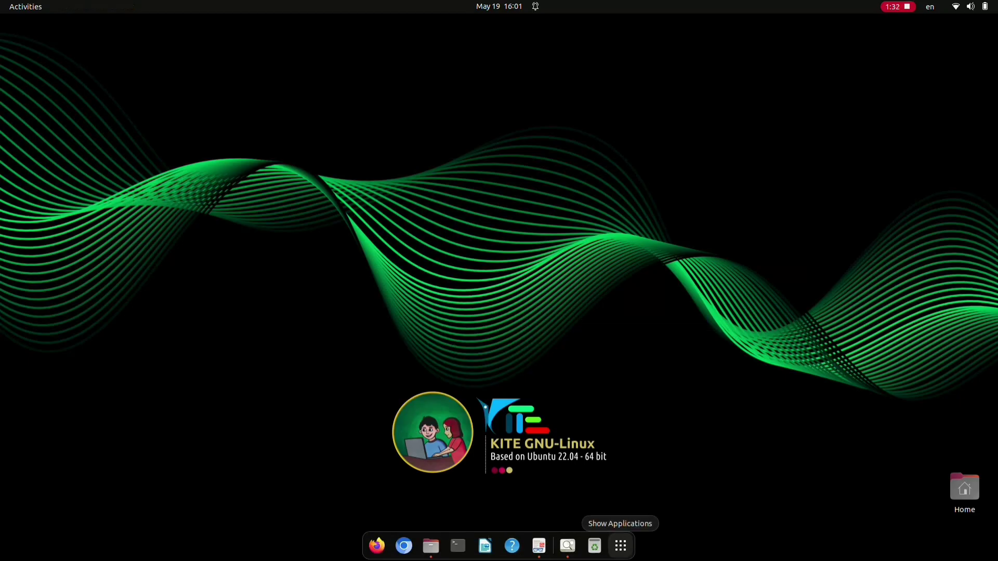
left_click(621, 546)
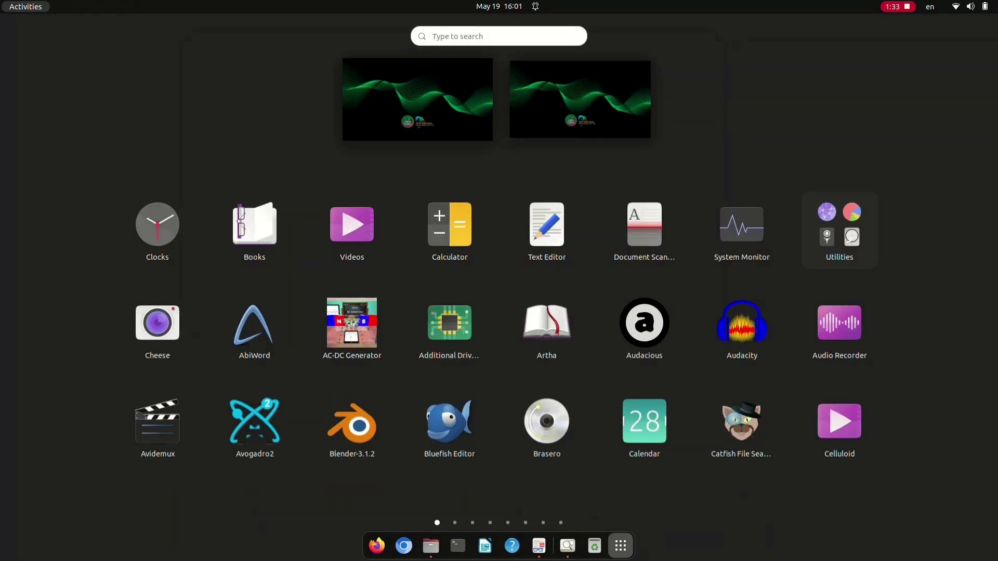
type("scr")
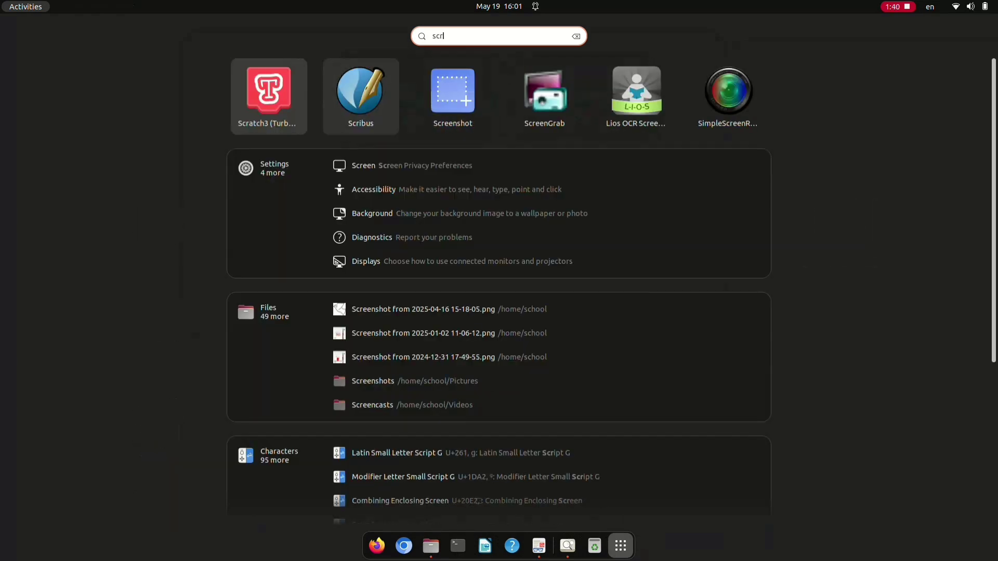
left_click(361, 96)
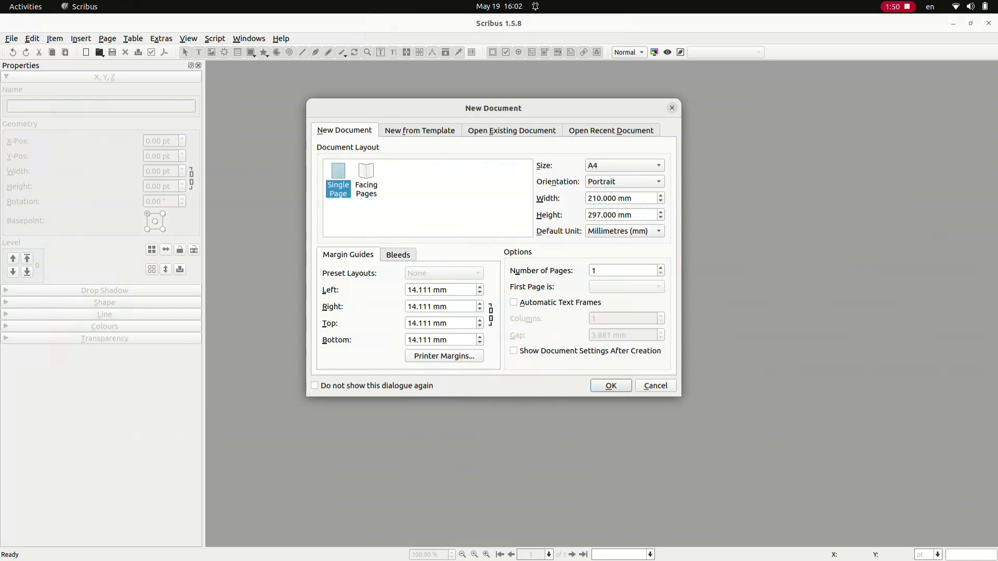
left_click(608, 384)
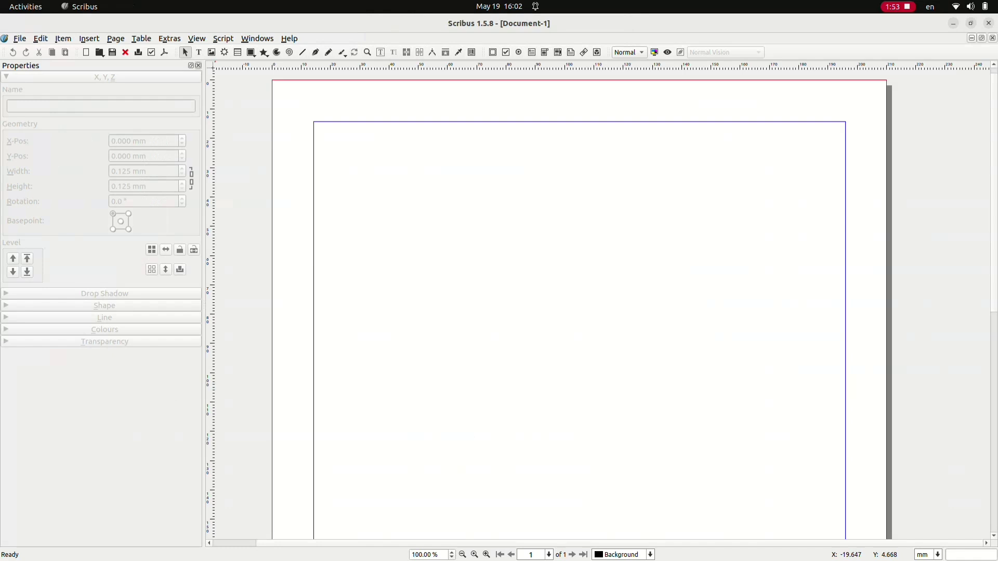
Step: Close the Properties window and draw a rectangle about 81 by 20 mm in the upper part of the page using the Shape tool
left_click(198, 65)
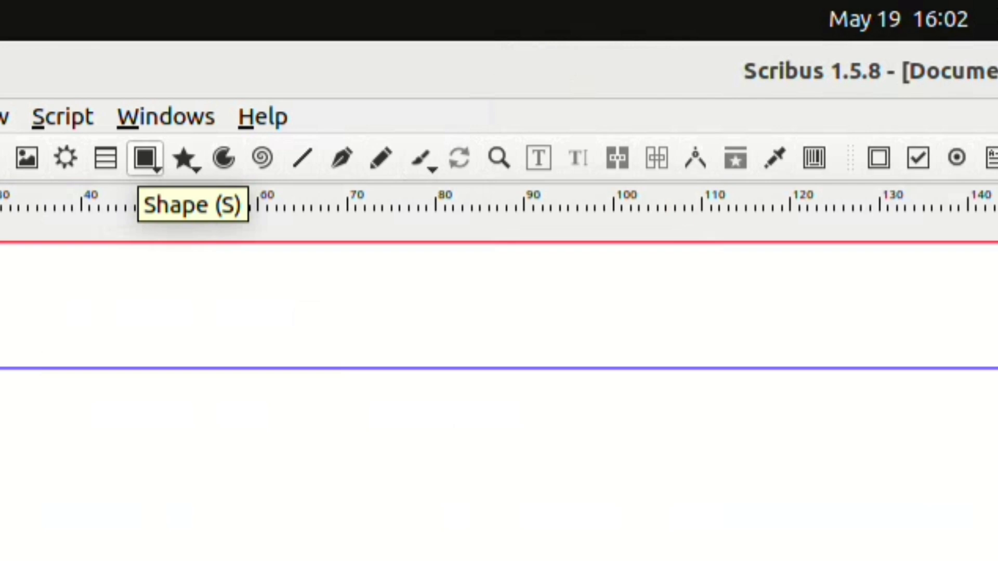
left_click(145, 158)
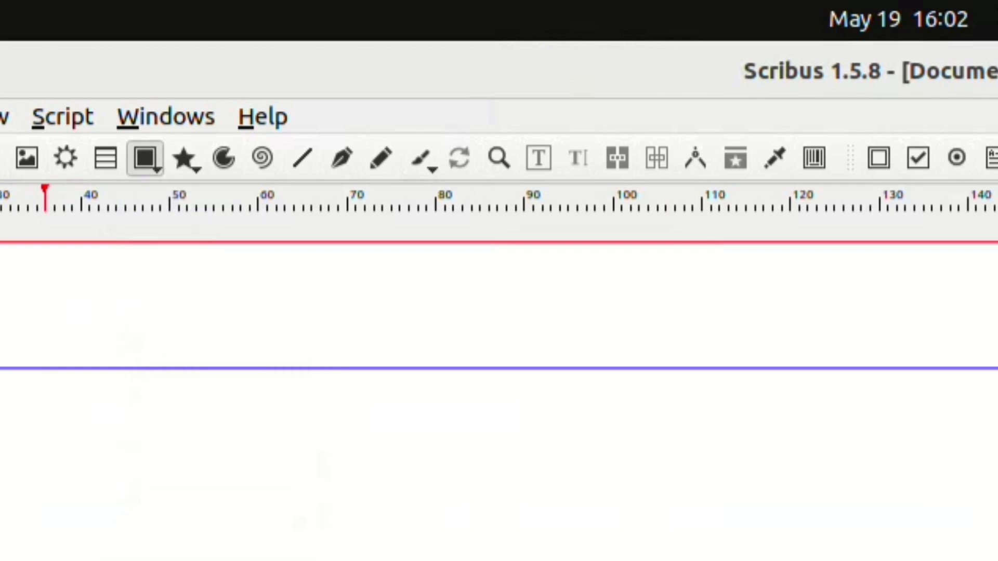
left_click_drag(251, 194, 532, 261)
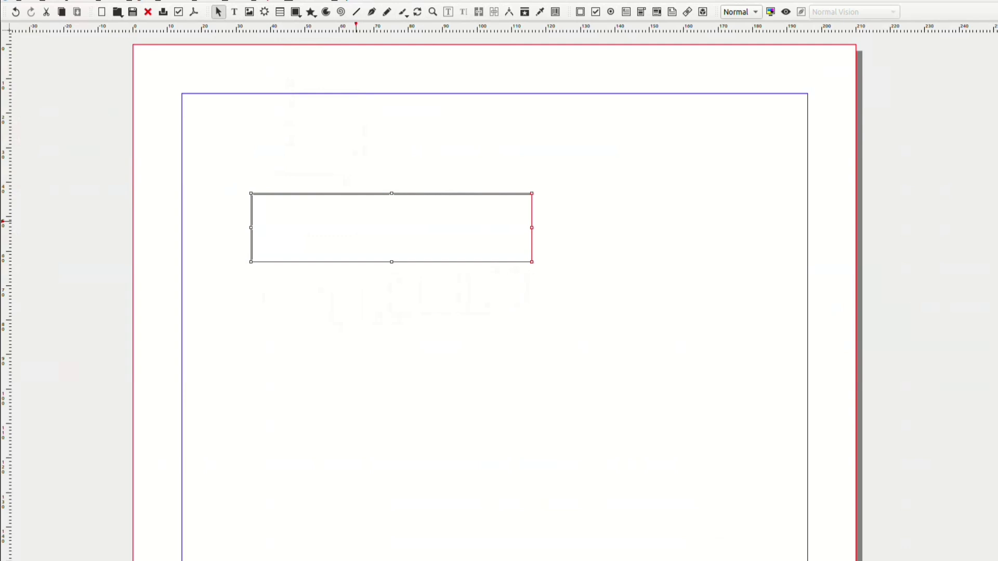
Step: Show the rectangle's properties and set its X position to 14 mm and its Y position to 83 mm
right_click(356, 222)
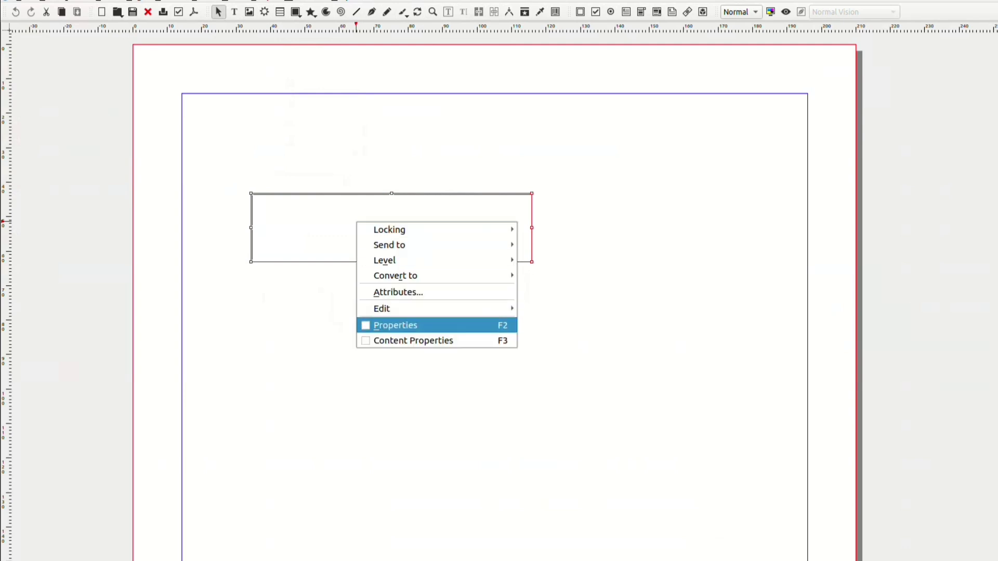
left_click(365, 325)
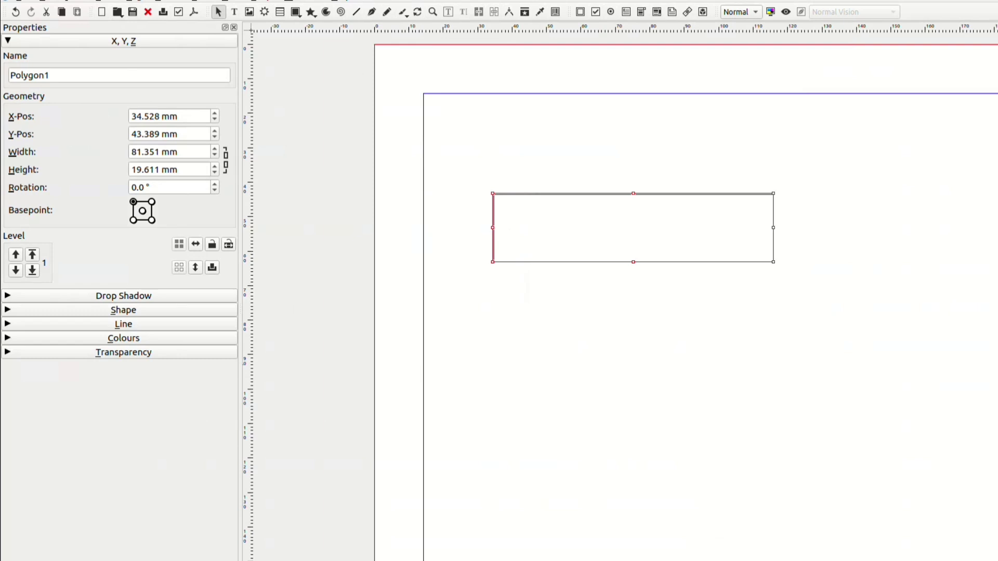
left_click(124, 41)
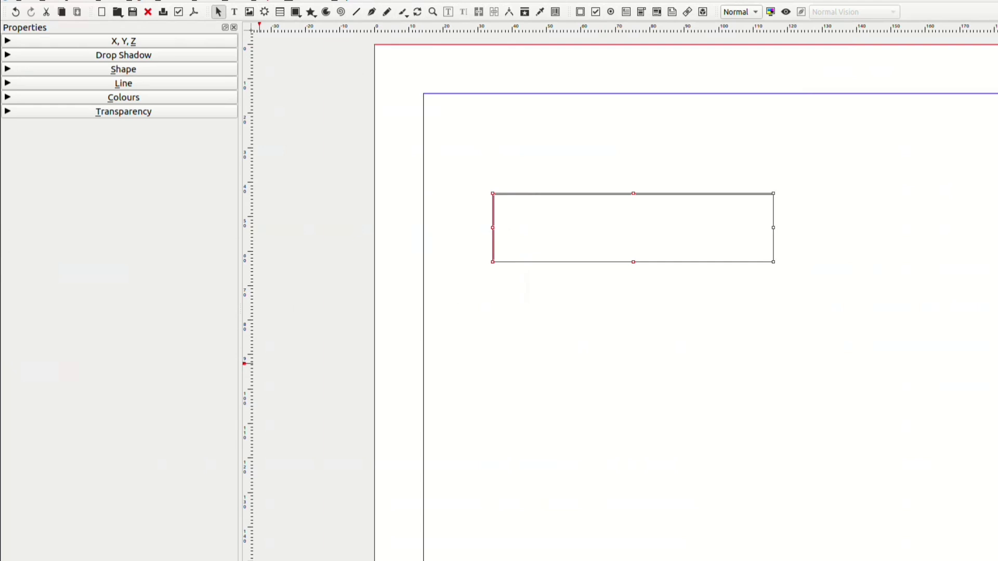
left_click(123, 41)
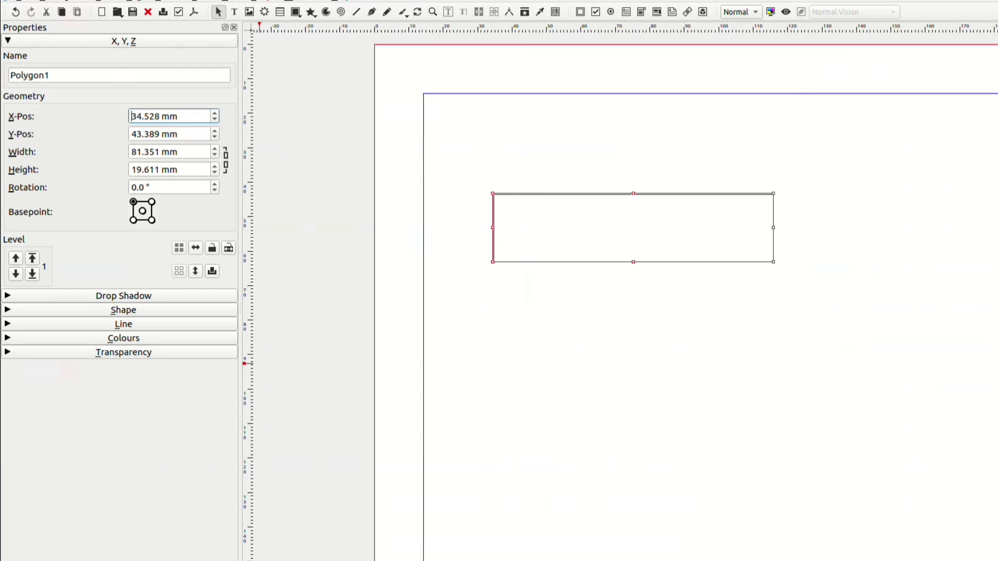
triple_click(154, 117)
type("14")
key("Return")
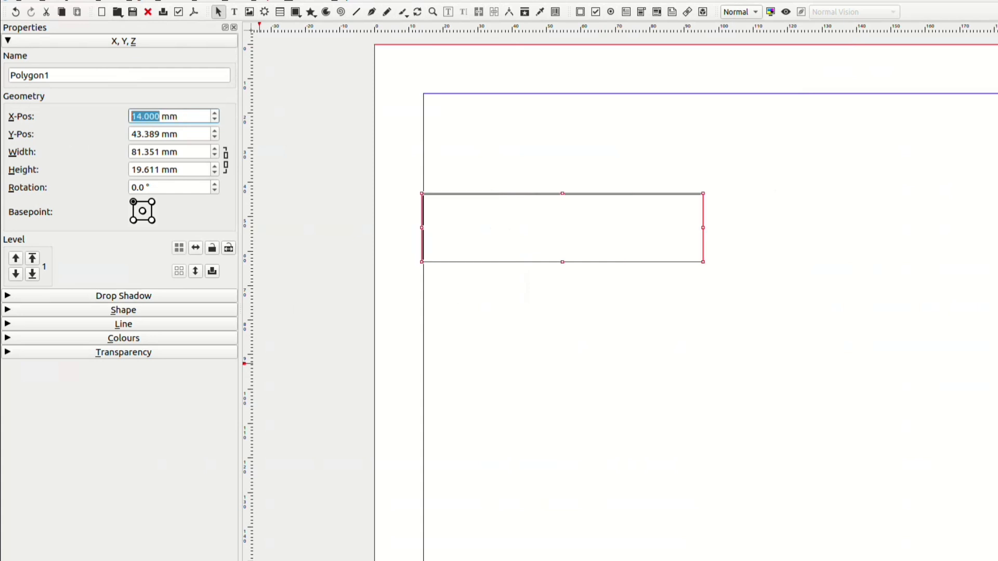
left_click(178, 134)
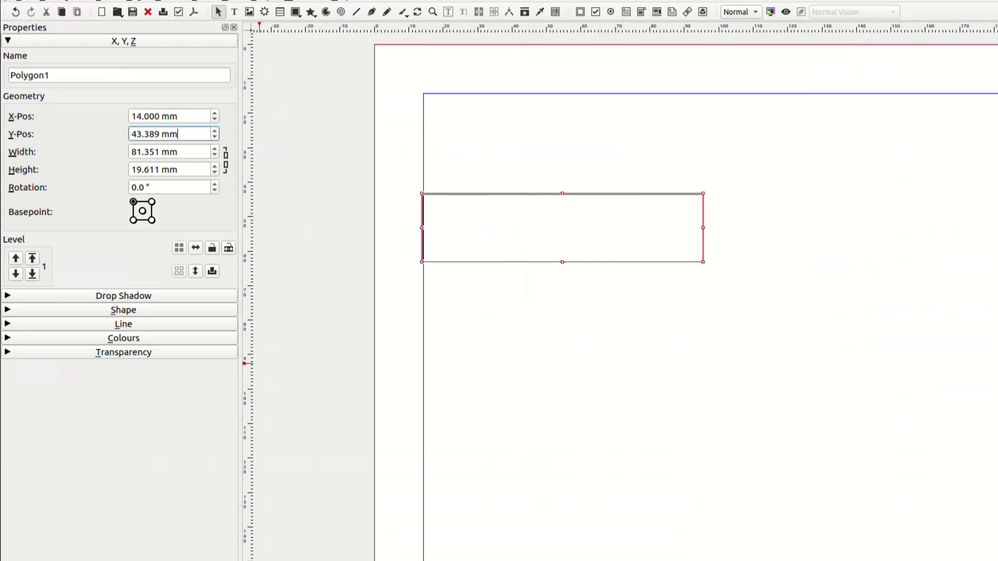
triple_click(178, 134)
type("83")
key("Return")
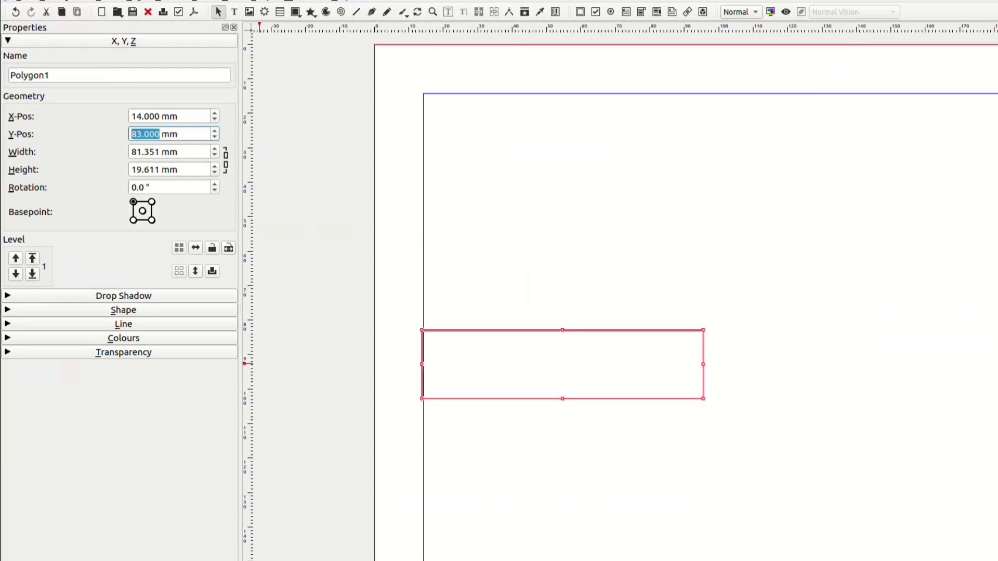
Step: Set the rectangle's width to 145 mm and its height to 28 mm
key("Tab")
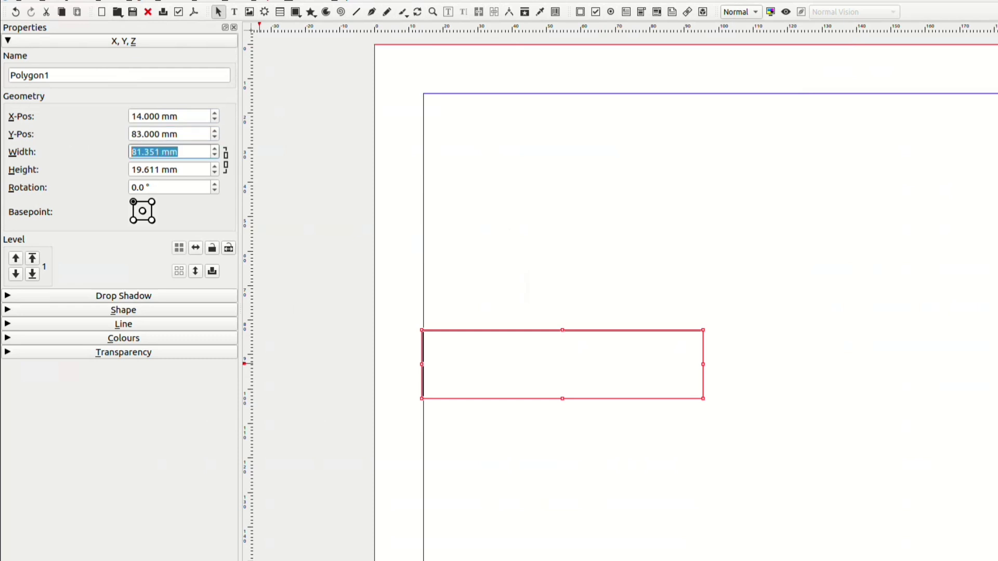
type("145")
key("Return")
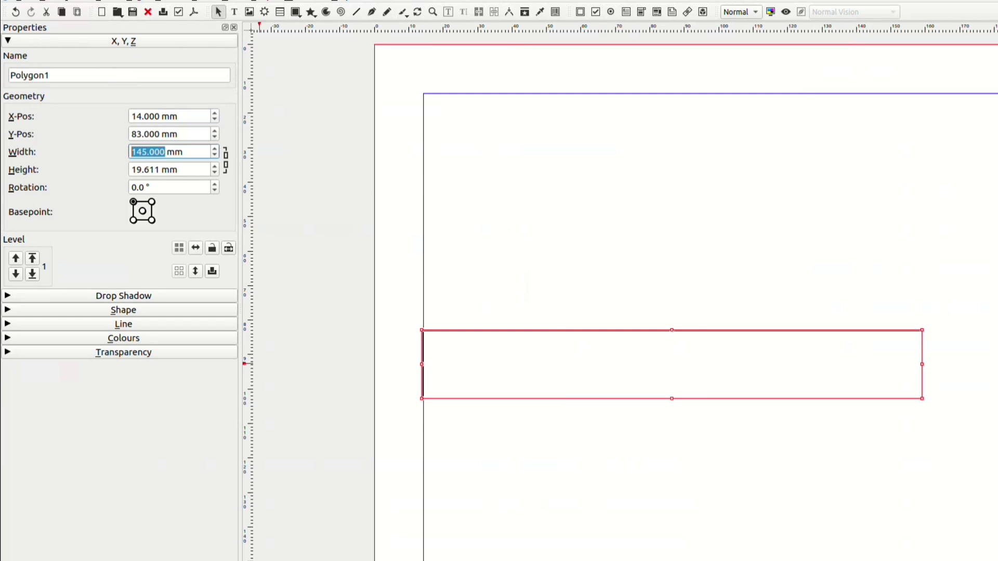
key("Tab")
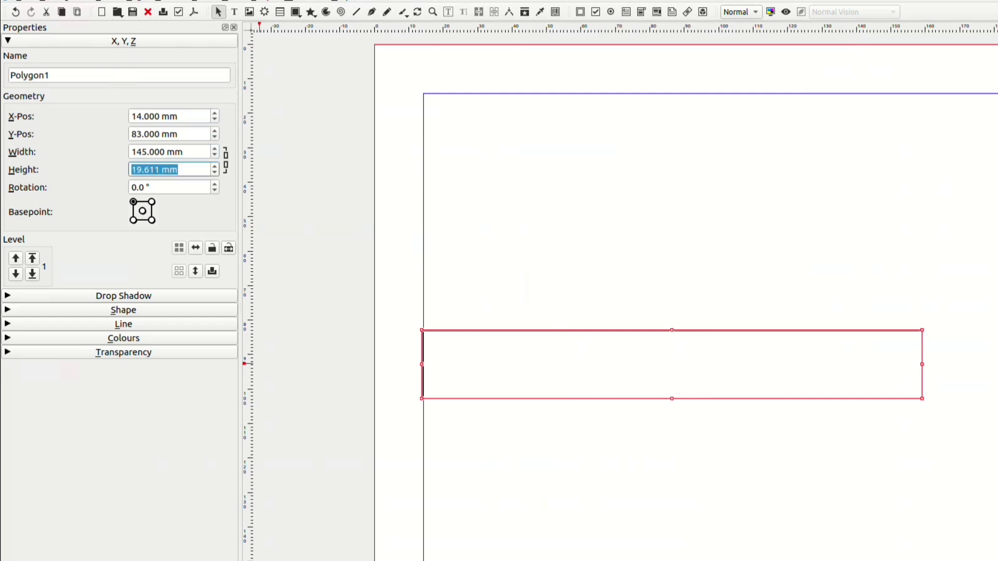
type("28")
key("Return")
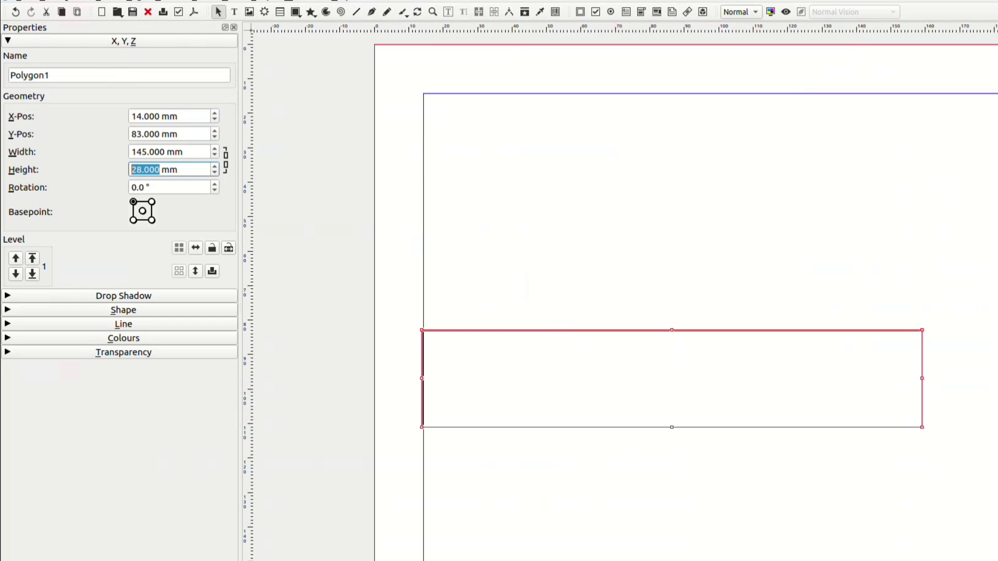
Step: Collapse the rectangle's geometry properties and show its solid fill colour list
left_click(123, 41)
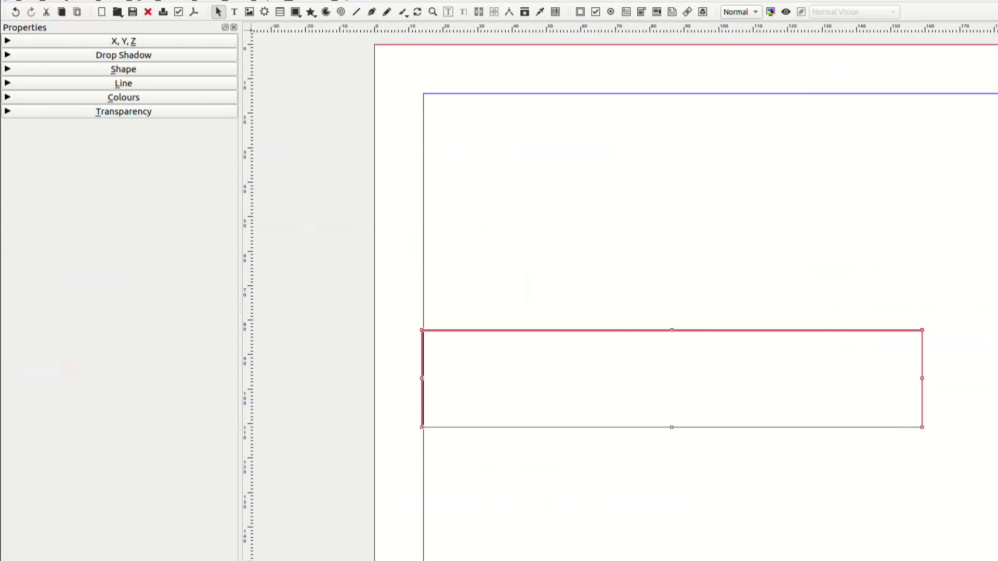
left_click(123, 97)
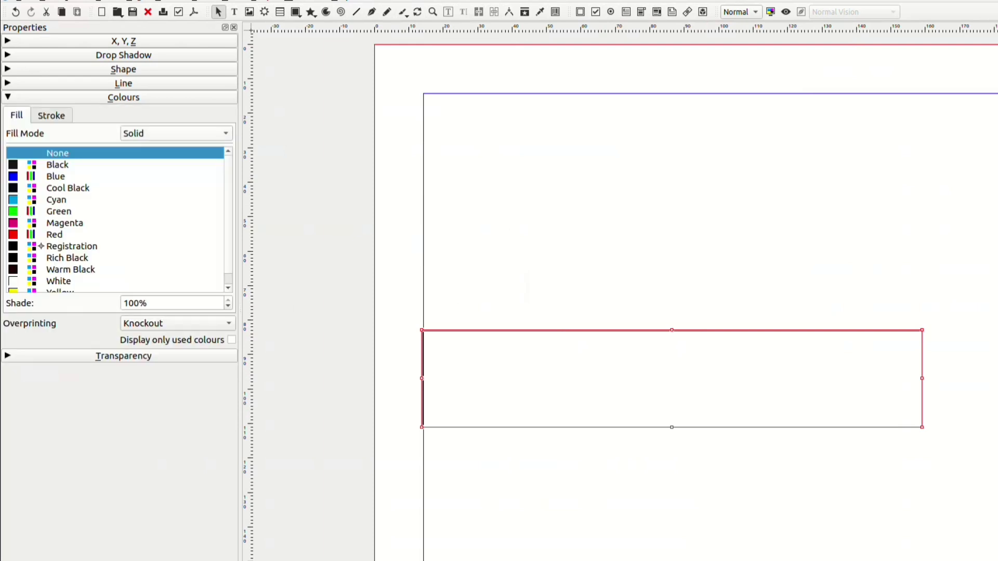
scroll(114, 218, "down", 1)
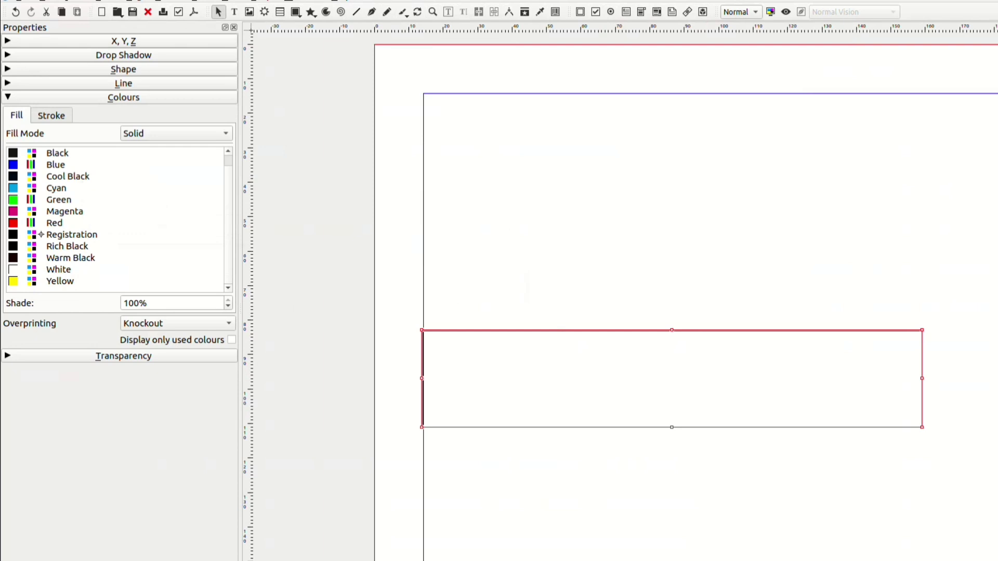
Step: Merge the Oxygen colour set into the document's colours and accept the change
left_click(49, 1)
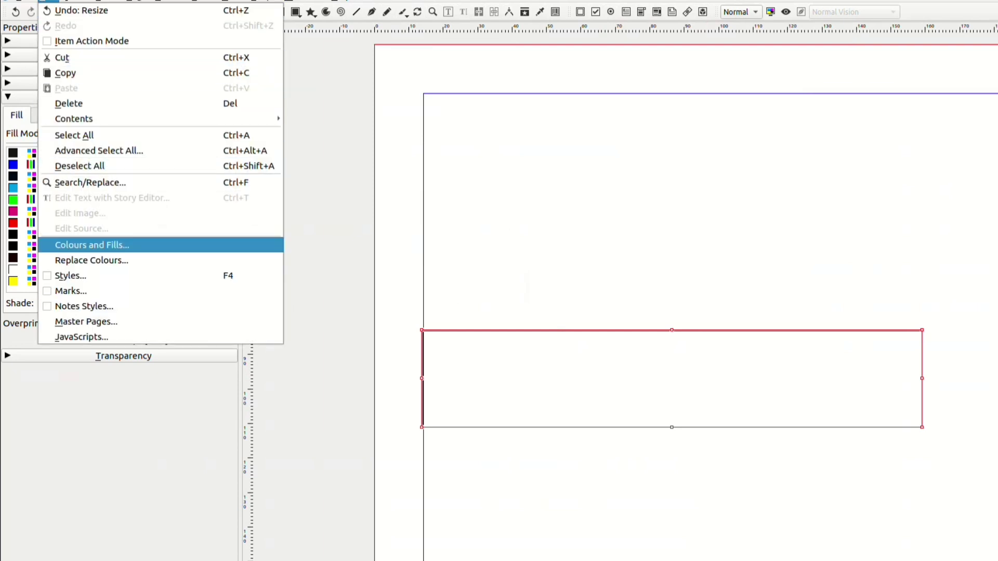
left_click(92, 245)
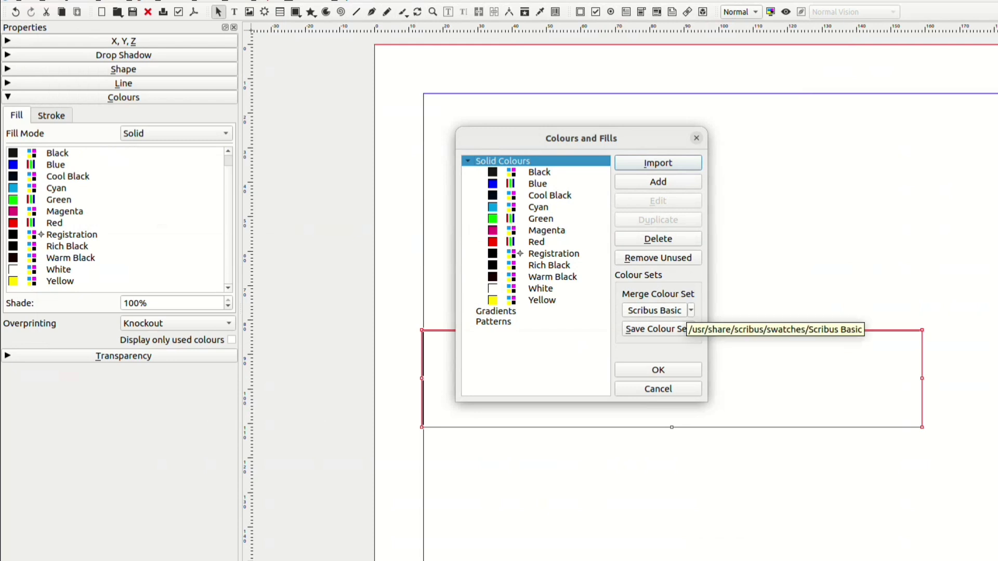
left_click(685, 311)
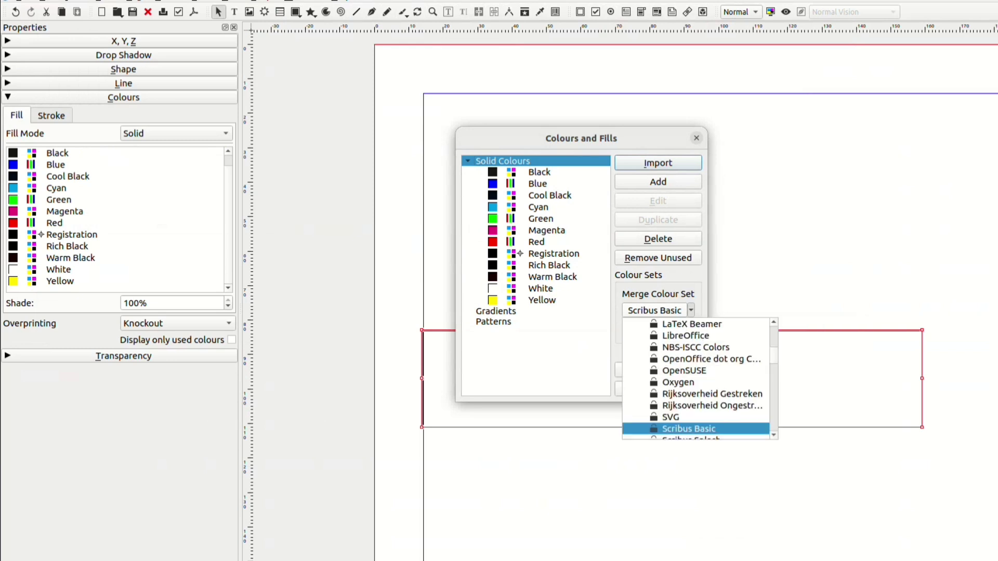
scroll(696, 380, "down", 5)
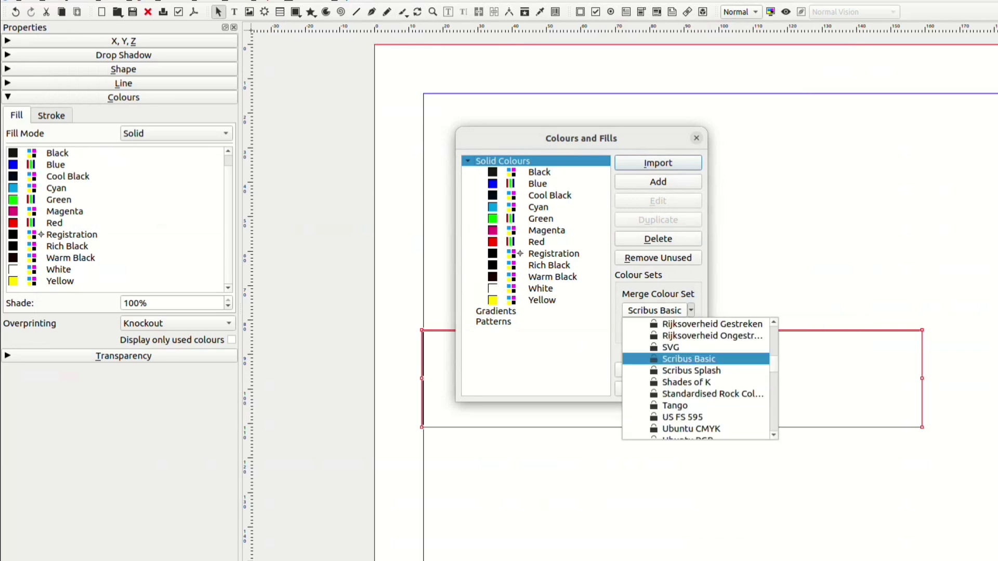
scroll(696, 380, "up", 10)
scroll(696, 379, "down", 2)
scroll(696, 379, "down", 3)
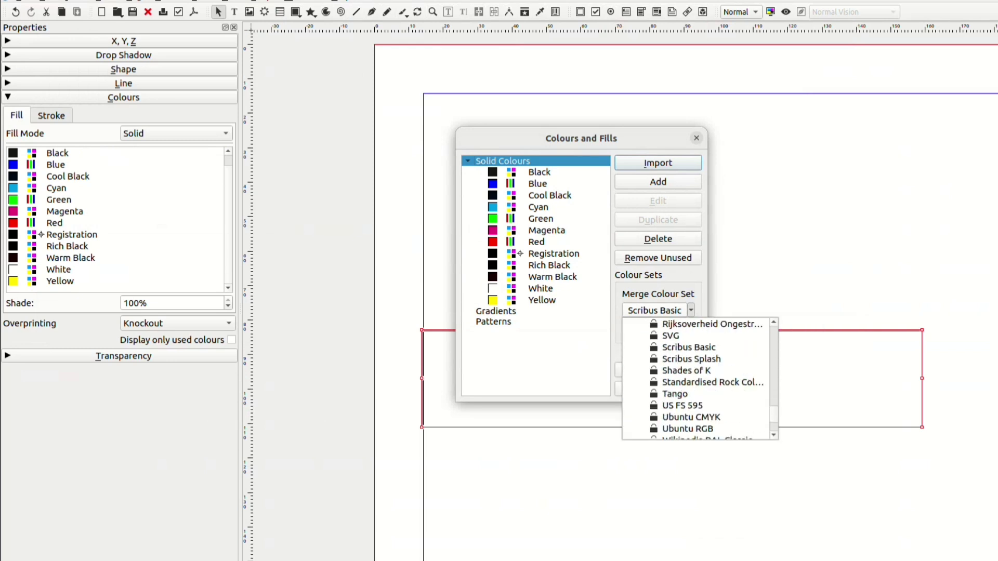
scroll(696, 380, "up", 8)
scroll(697, 379, "down", 8)
scroll(696, 379, "down", 2)
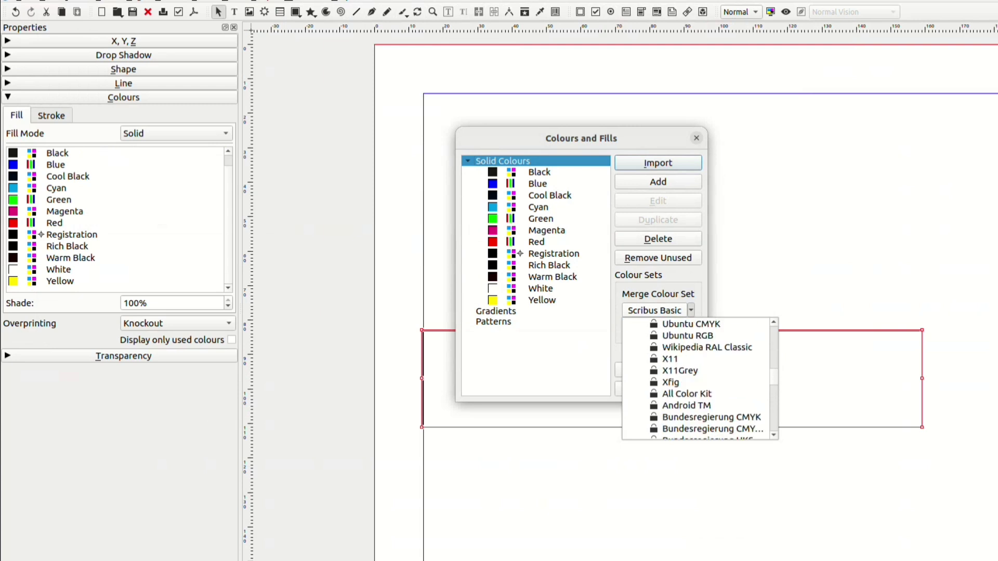
scroll(696, 379, "up", 8)
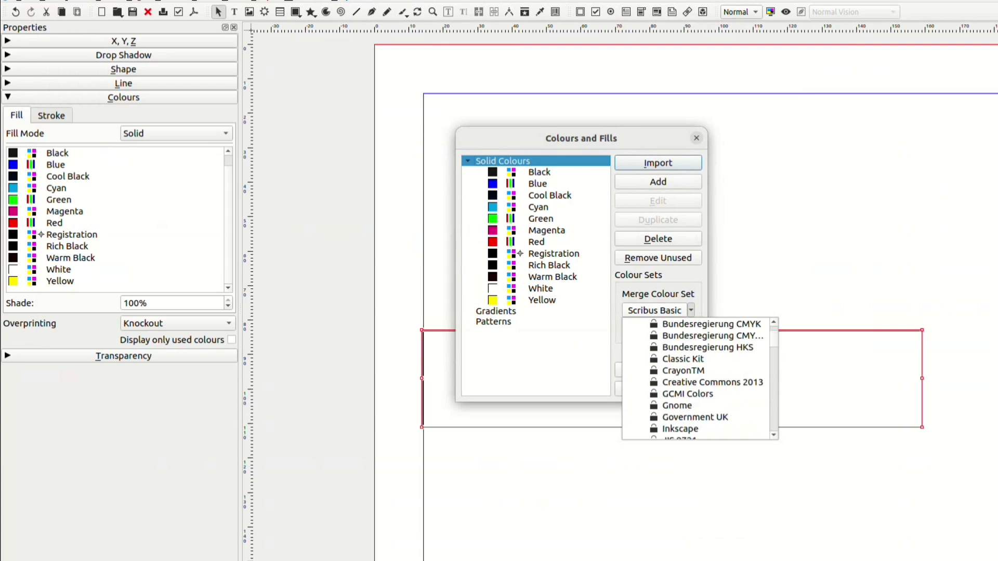
scroll(697, 380, "up", 1)
scroll(697, 380, "down", 7)
scroll(696, 379, "down", 6)
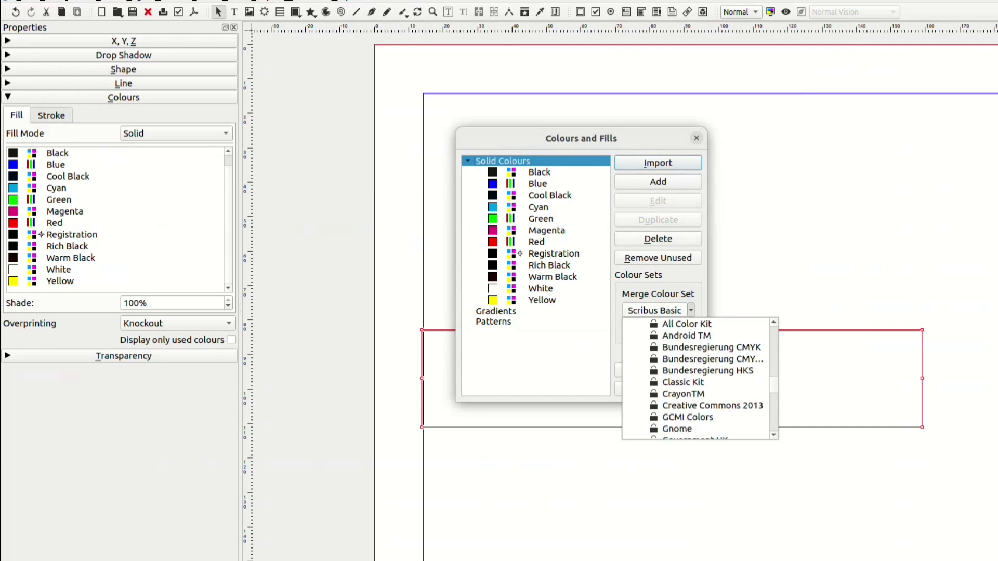
scroll(696, 379, "down", 3)
scroll(696, 380, "down", 9)
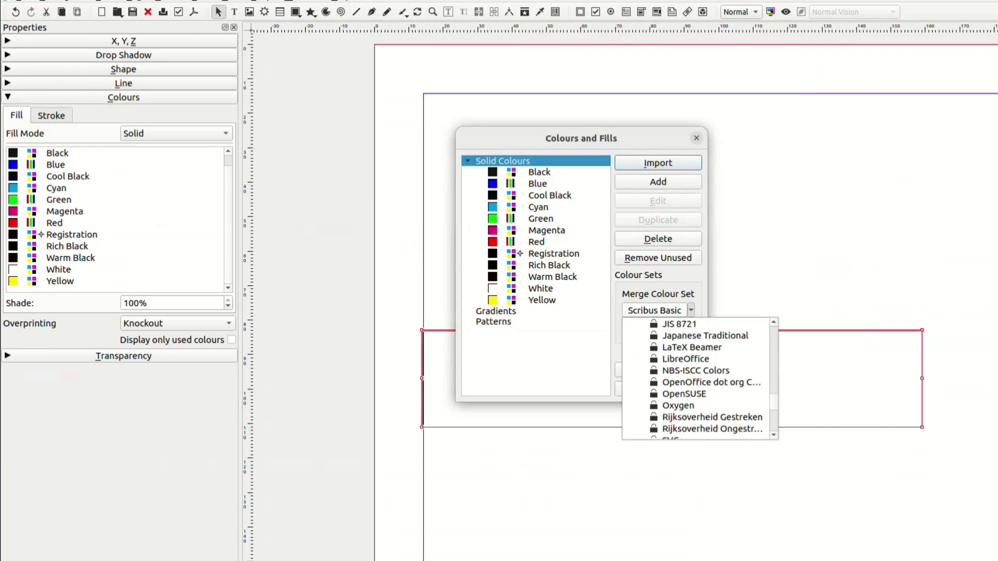
scroll(697, 379, "down", 1)
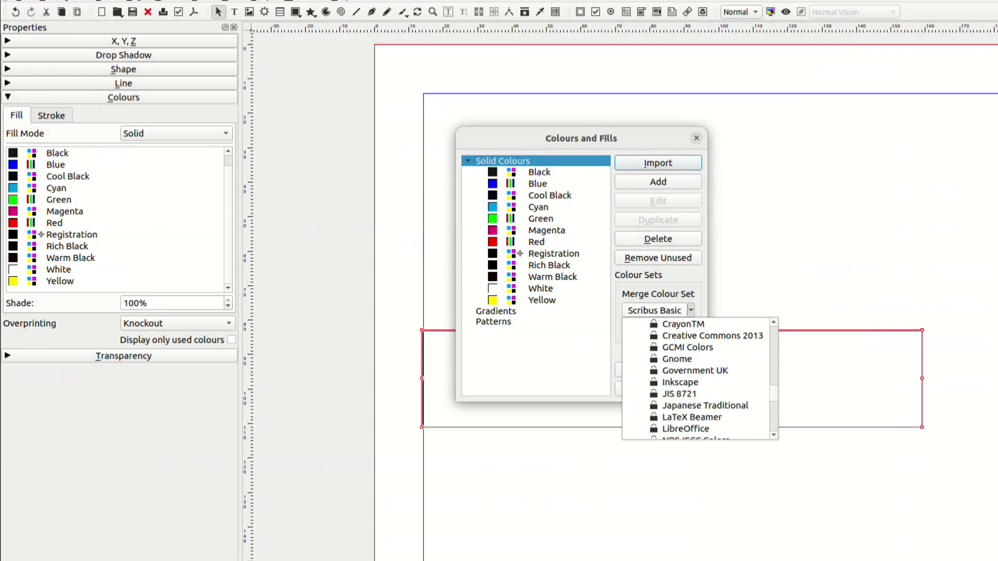
scroll(696, 379, "down", 2)
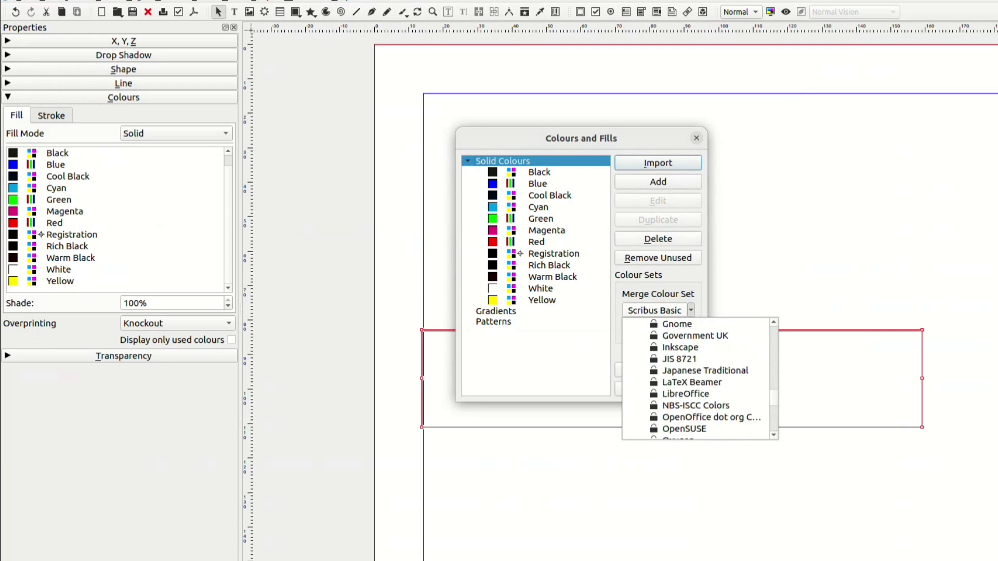
left_click(678, 405)
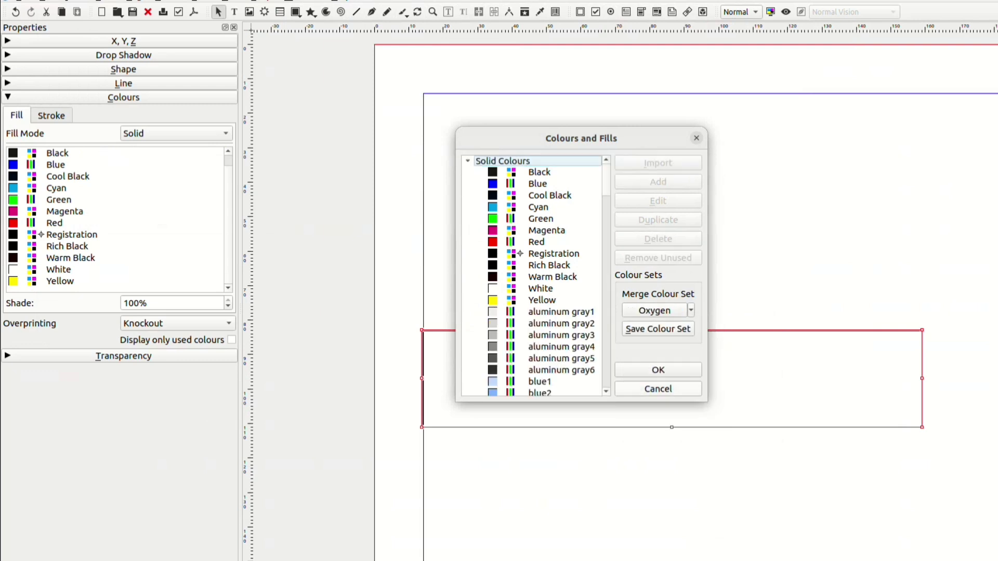
left_click(658, 370)
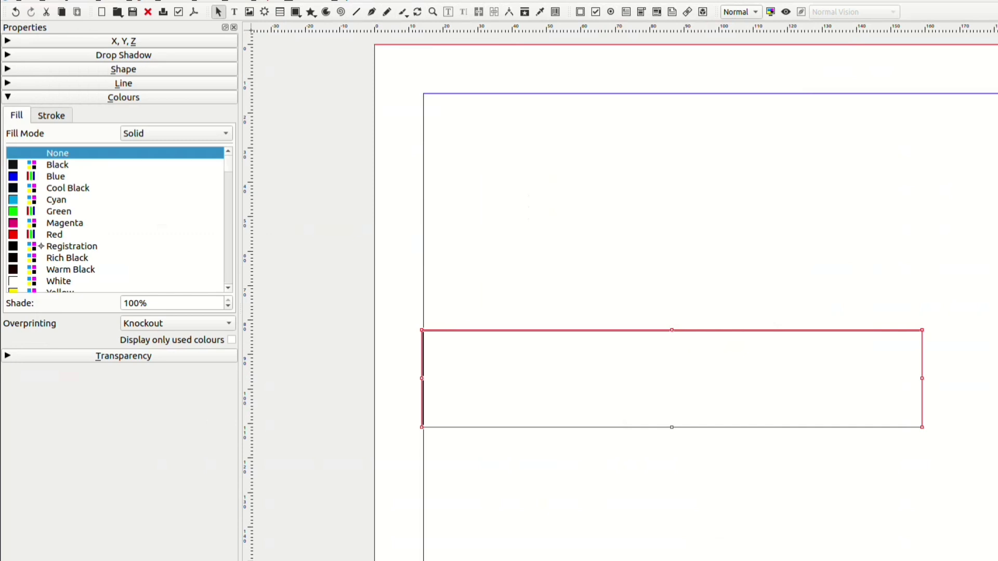
Step: Fill the rectangle with the solid colour brick red4
scroll(115, 218, "down", 19)
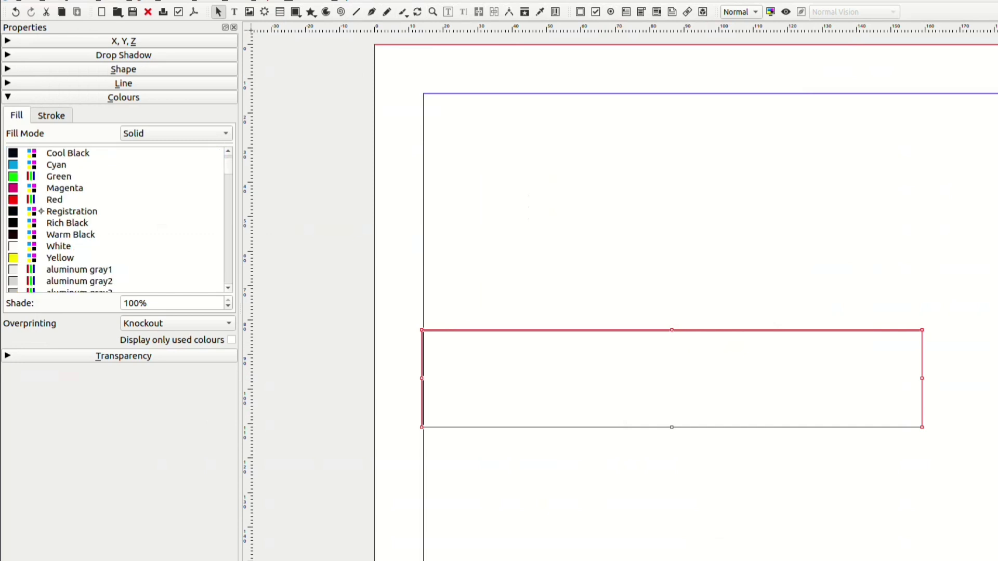
scroll(114, 219, "down", 20)
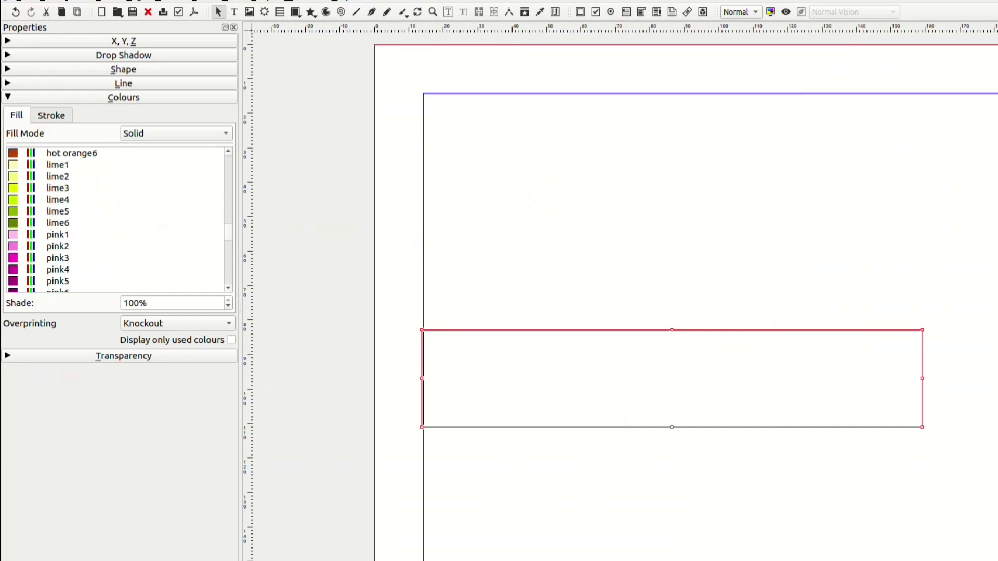
scroll(114, 218, "up", 12)
scroll(41, 246, "up", 20)
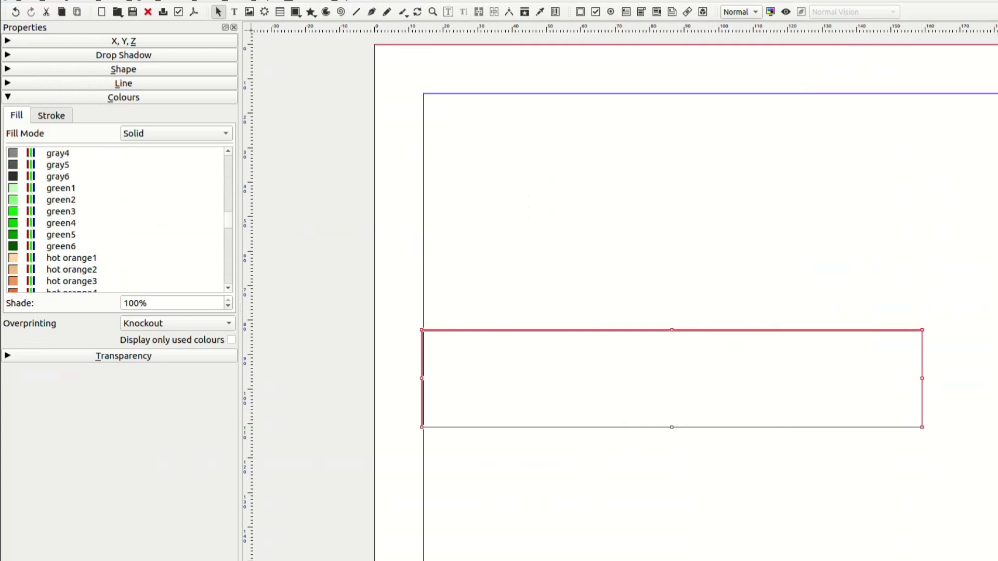
scroll(41, 245, "down", 5)
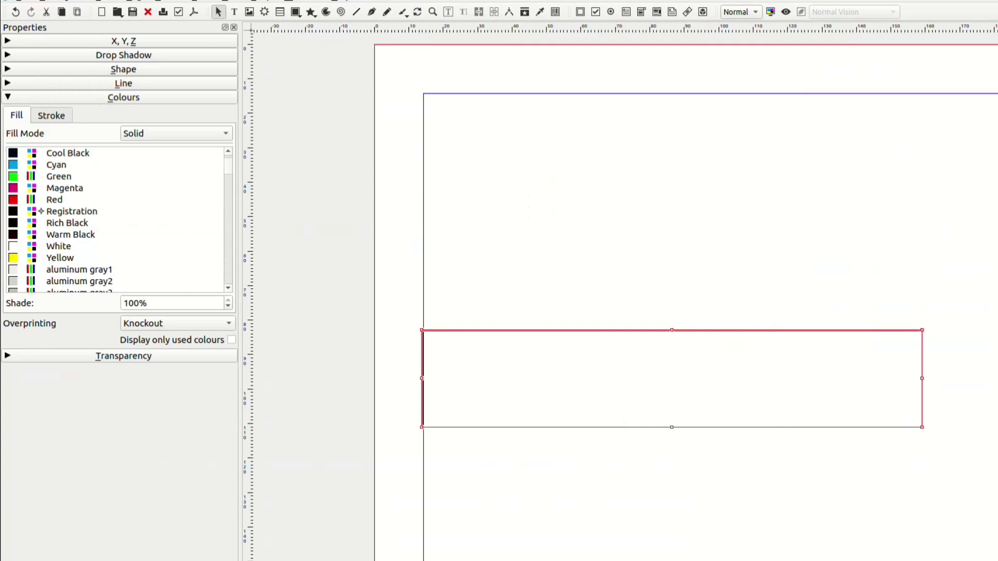
scroll(115, 218, "down", 2)
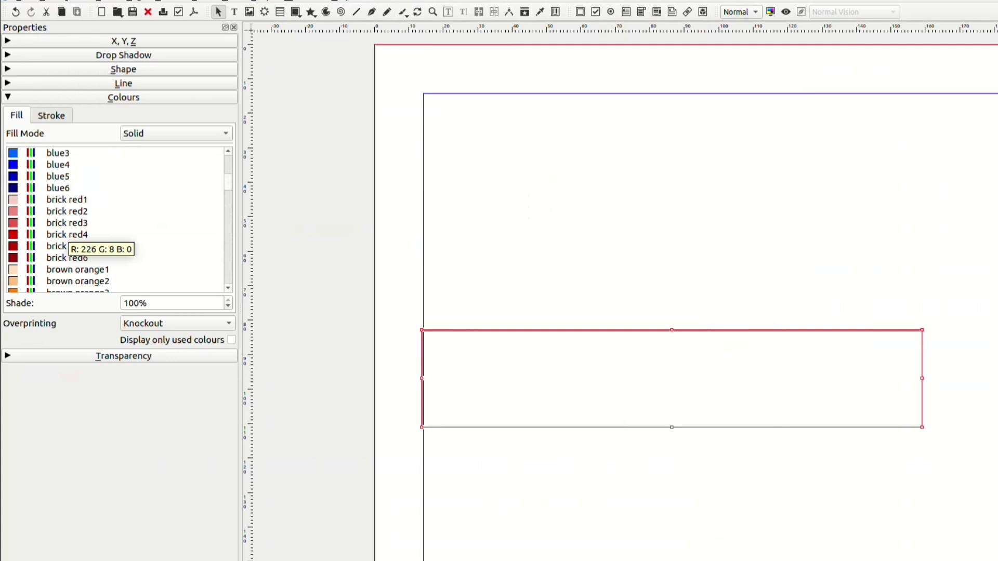
left_click(67, 234)
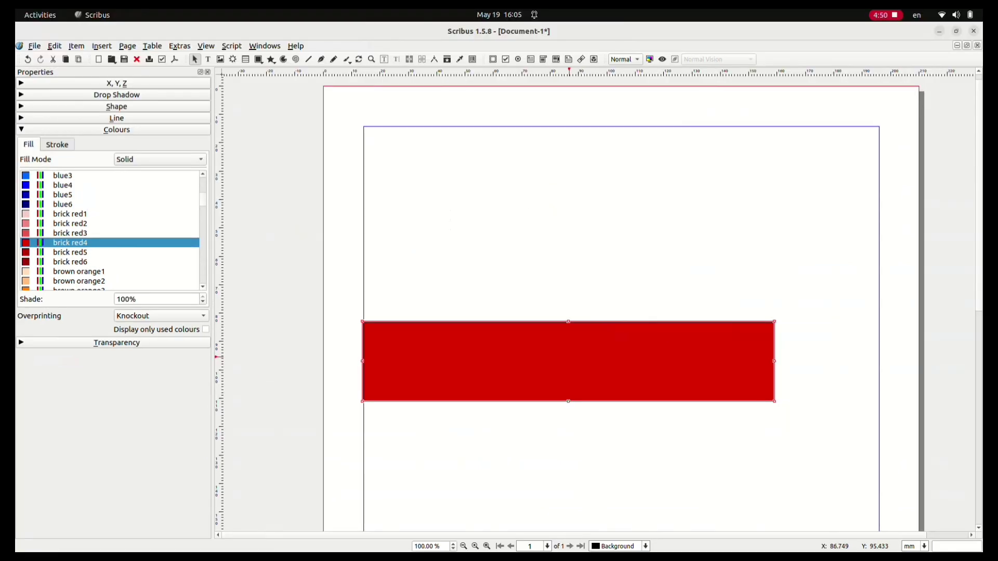
Step: Edit the rectangle's nodes, moving its lower-right node inward to about X 122.5 mm, Y 29.3 mm to make a slanted end
key("e")
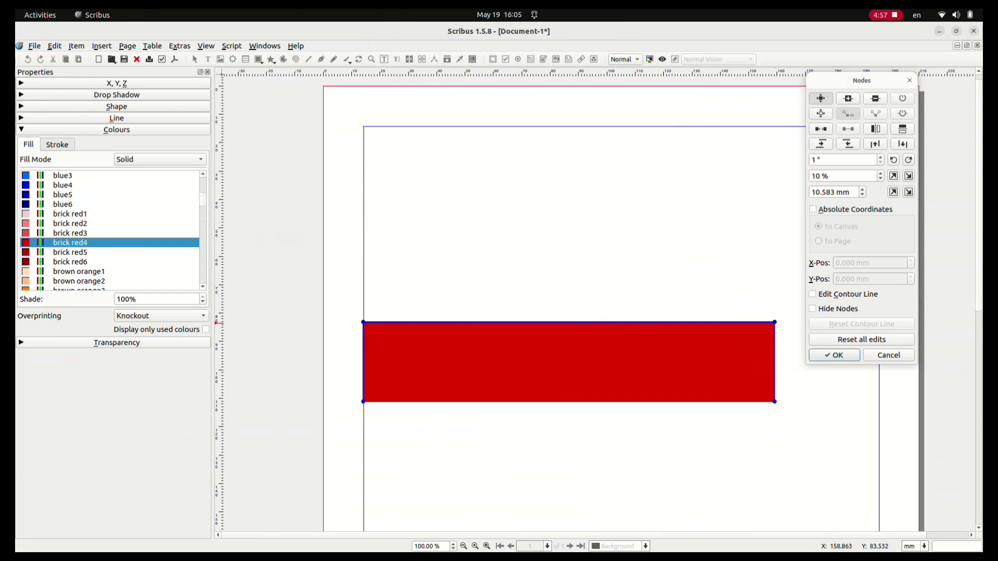
left_click(775, 322)
left_click_drag(775, 322, 774, 324)
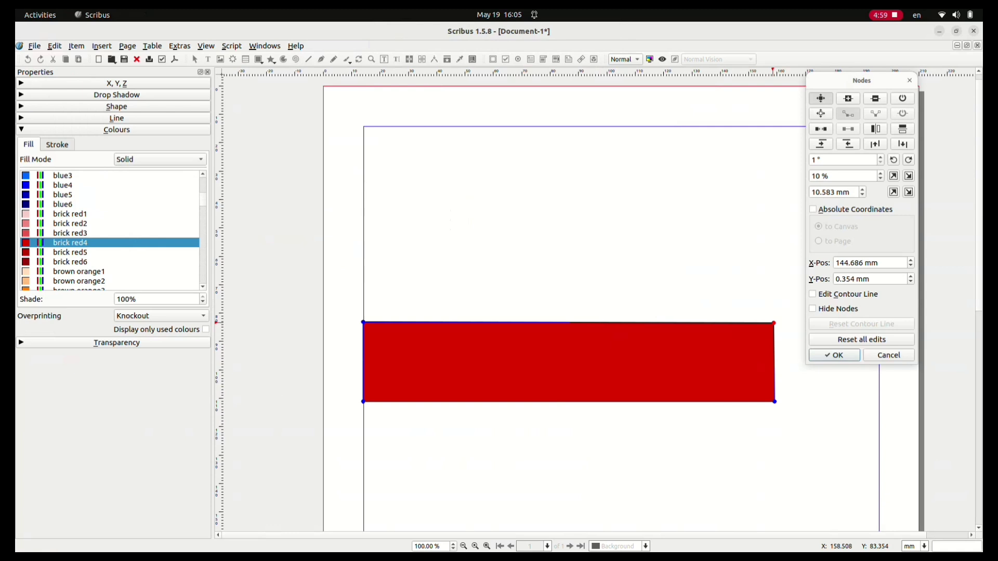
triple_click(863, 263)
type("120")
left_click_drag(774, 402, 698, 398)
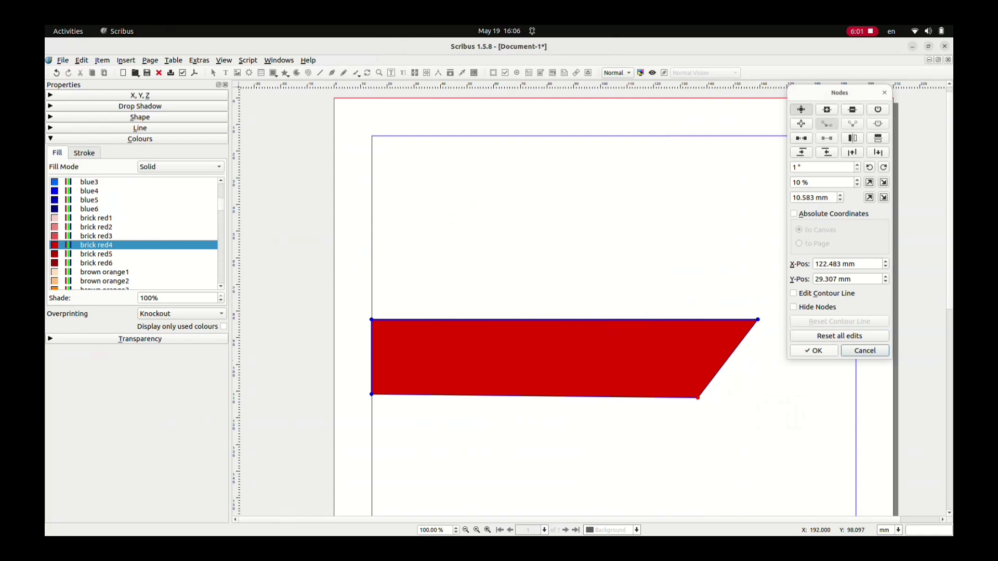
key("Escape")
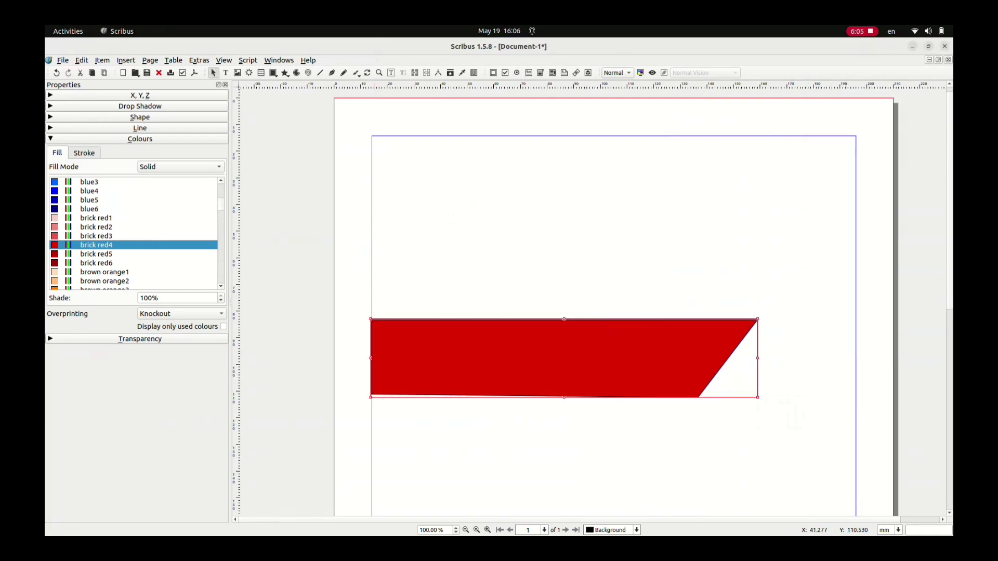
Step: Reduce the slanted red shape to about 103 by 22 mm and duplicate it once
key("ctrl+z")
key("ctrl+z")
key("alt+i")
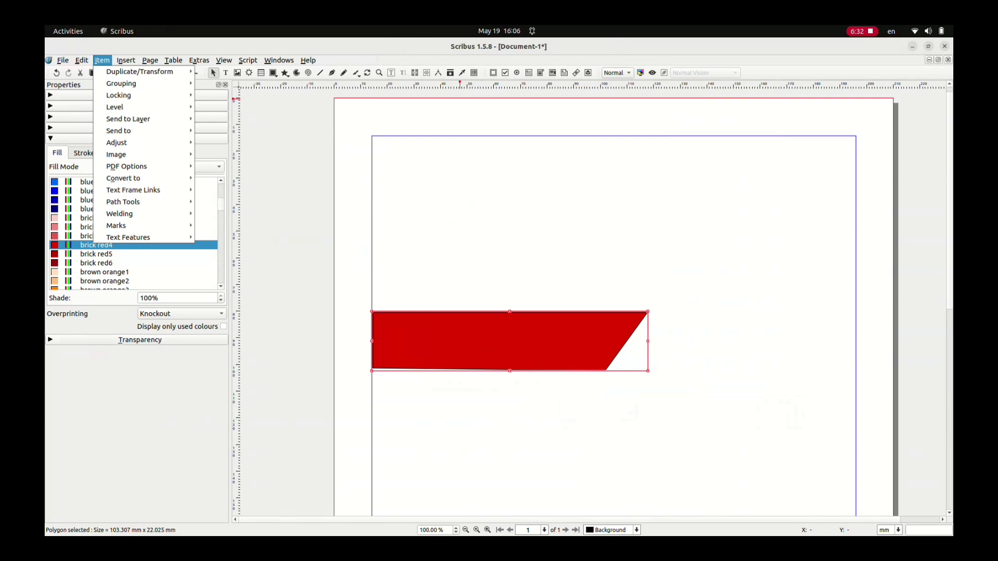
key("Down")
key("Right")
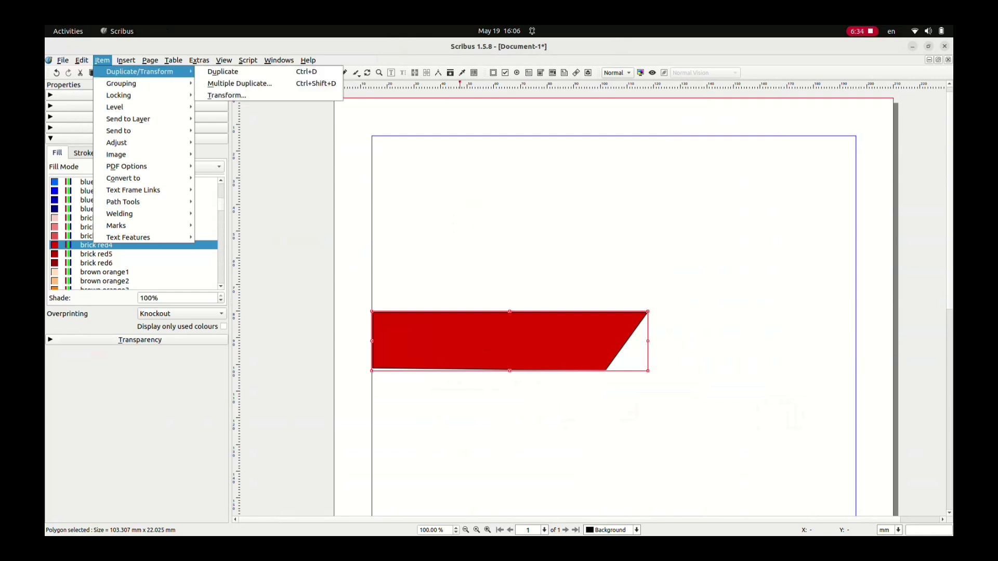
key("Down")
key("Return")
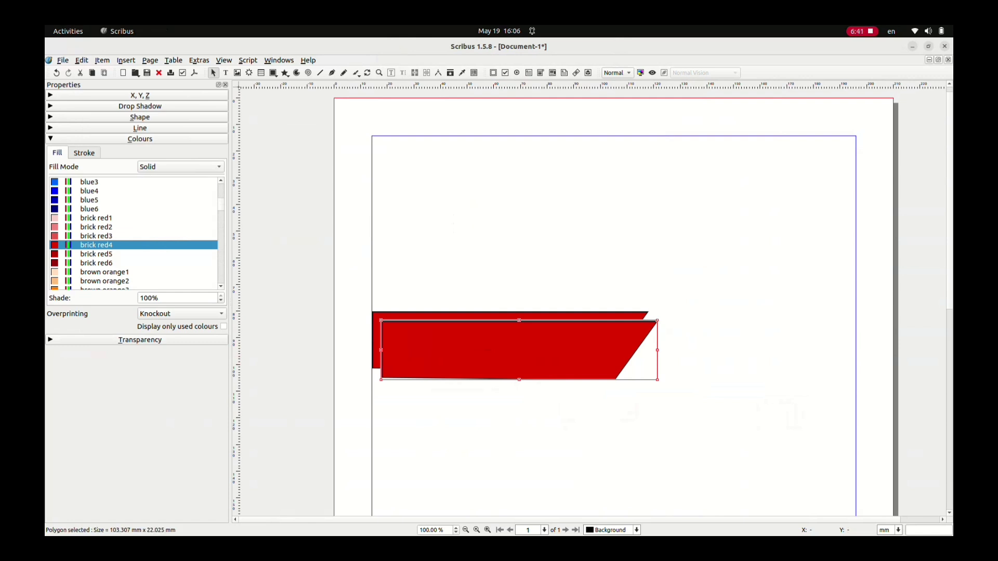
Step: Fill the duplicated shape with the solid colour Black
scroll(76, 254, "up", 10)
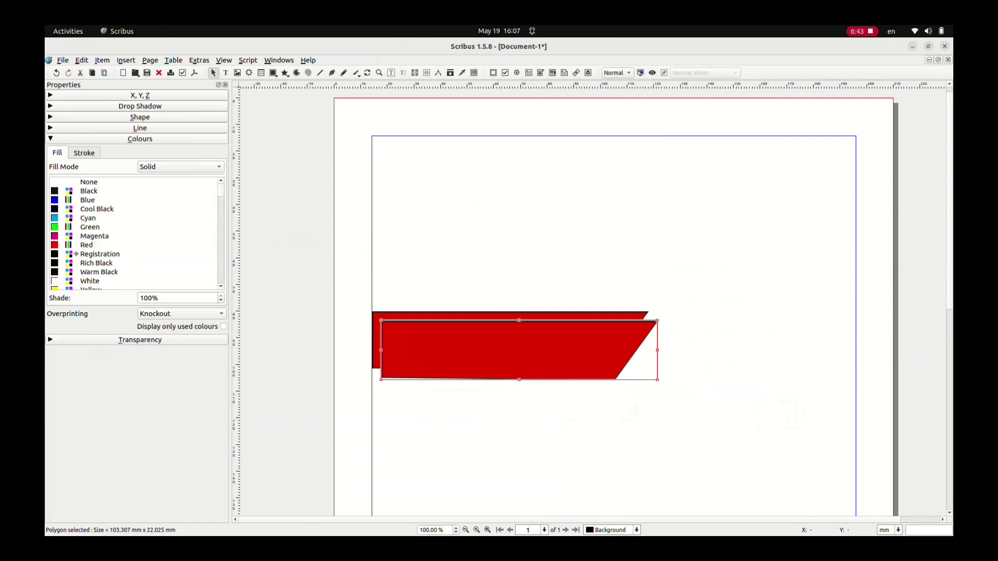
left_click(88, 191)
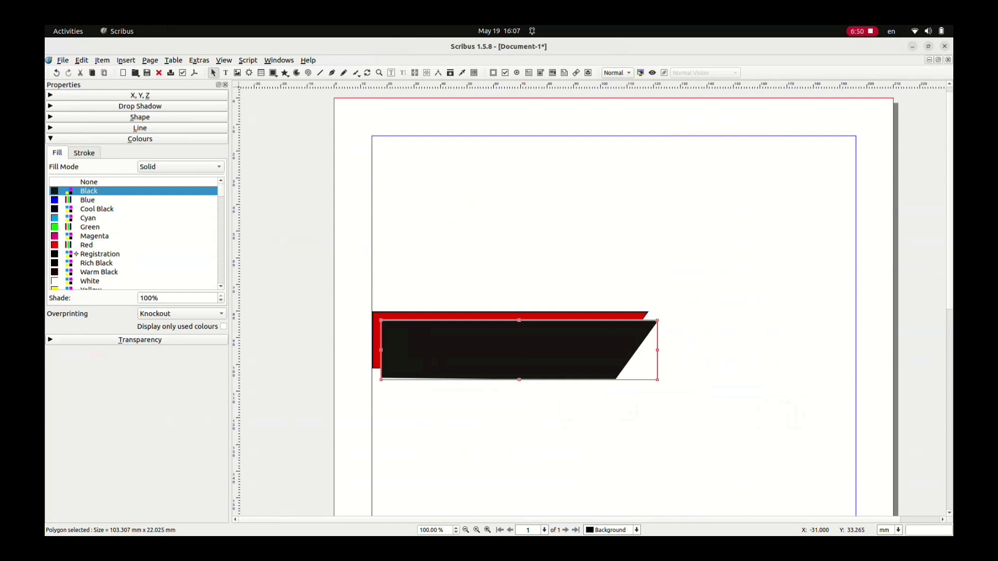
Step: Flip the black copy horizontally and vertically and move it beside the red shape's slanted end, at about X 105 mm, Y 81 mm
left_click(139, 95)
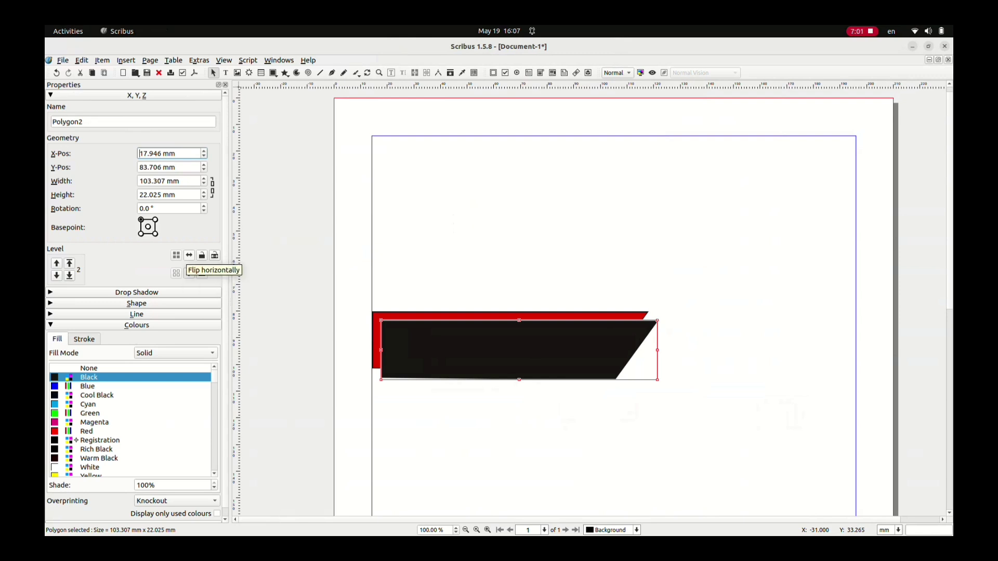
left_click(189, 255)
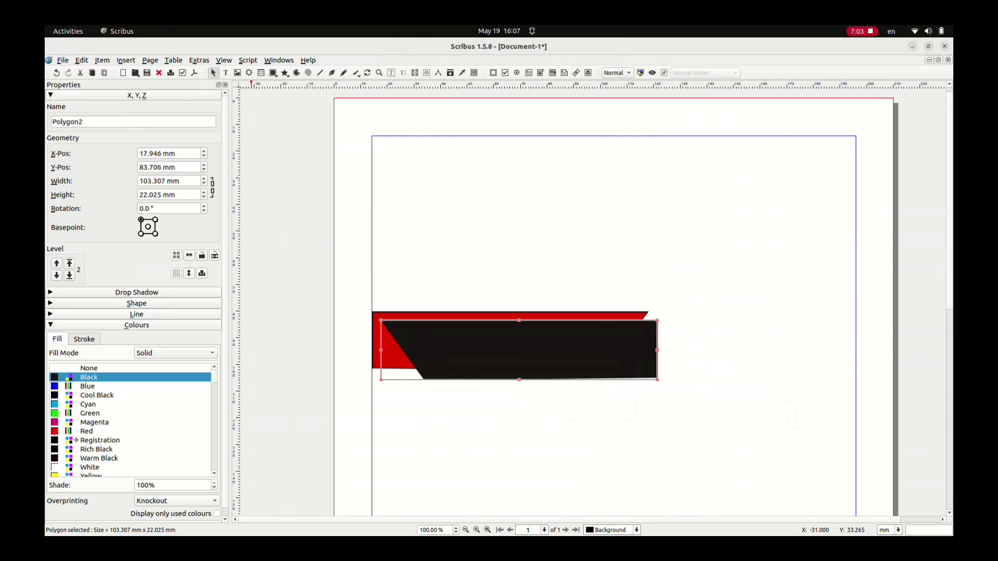
left_click(189, 273)
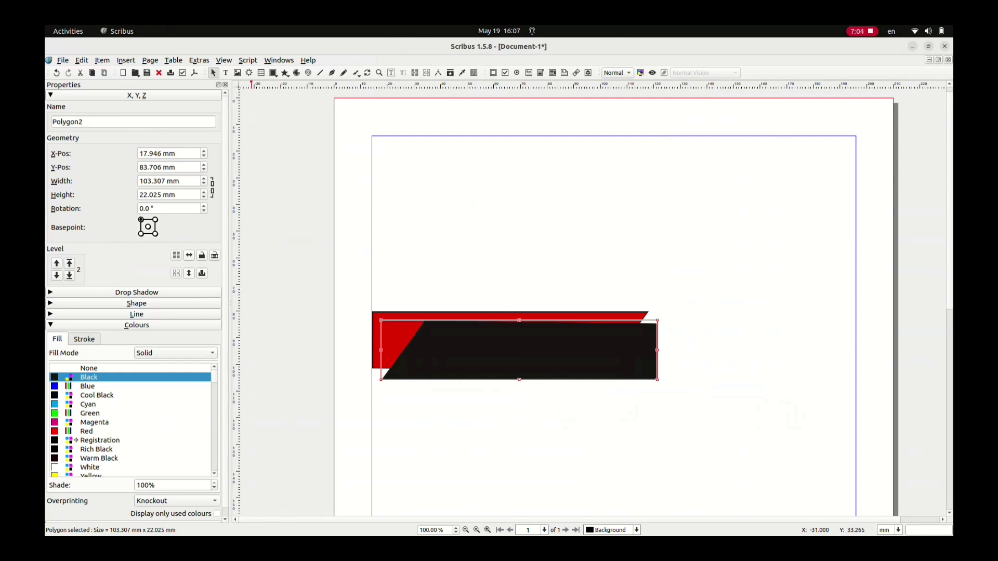
left_click_drag(480, 353, 764, 353)
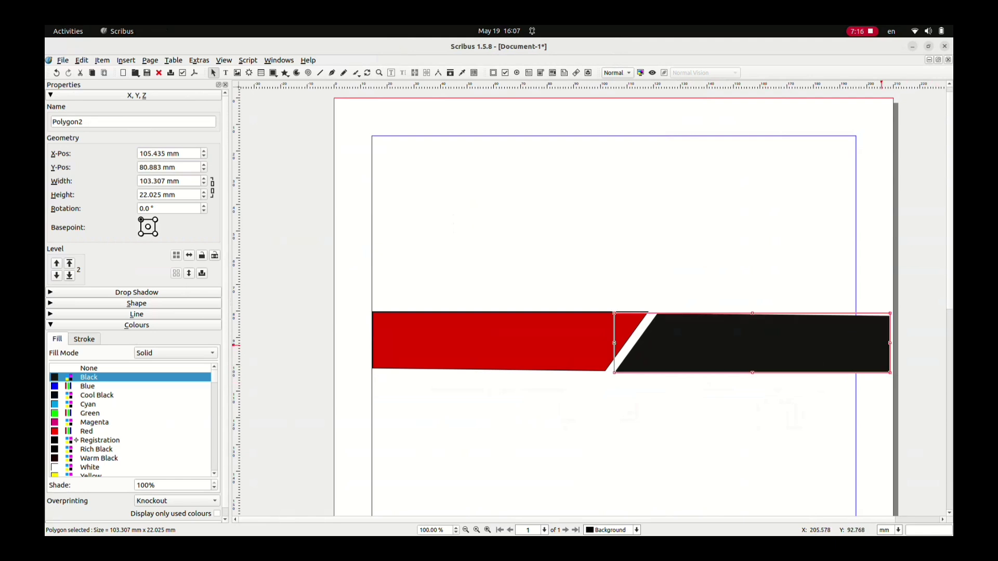
Step: Narrow the black shape to about 90 mm and the red shape to about 99.5 mm, moving the red one to about X 14.3 mm
left_click_drag(889, 343, 855, 348)
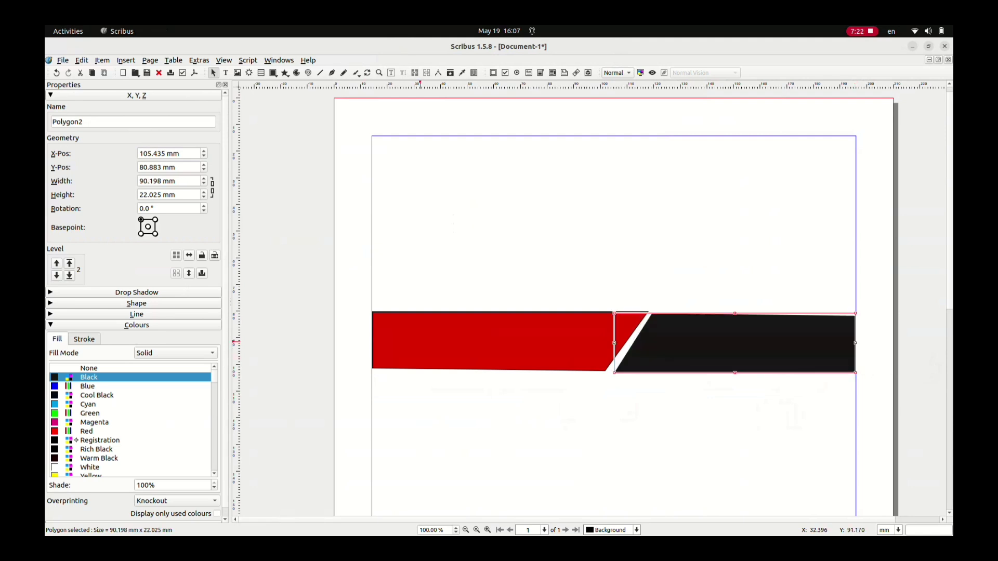
left_click(430, 343)
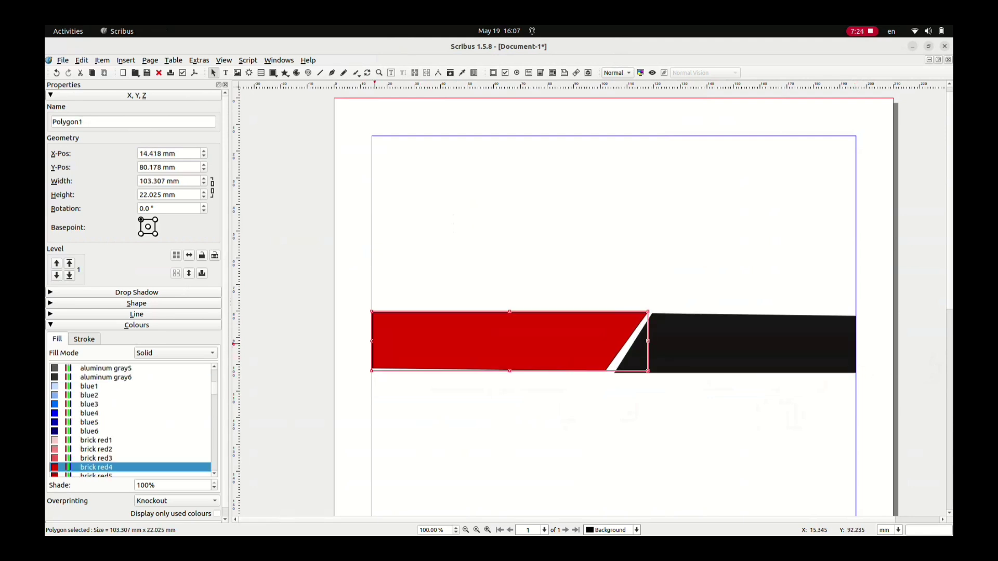
left_click_drag(374, 344, 384, 349)
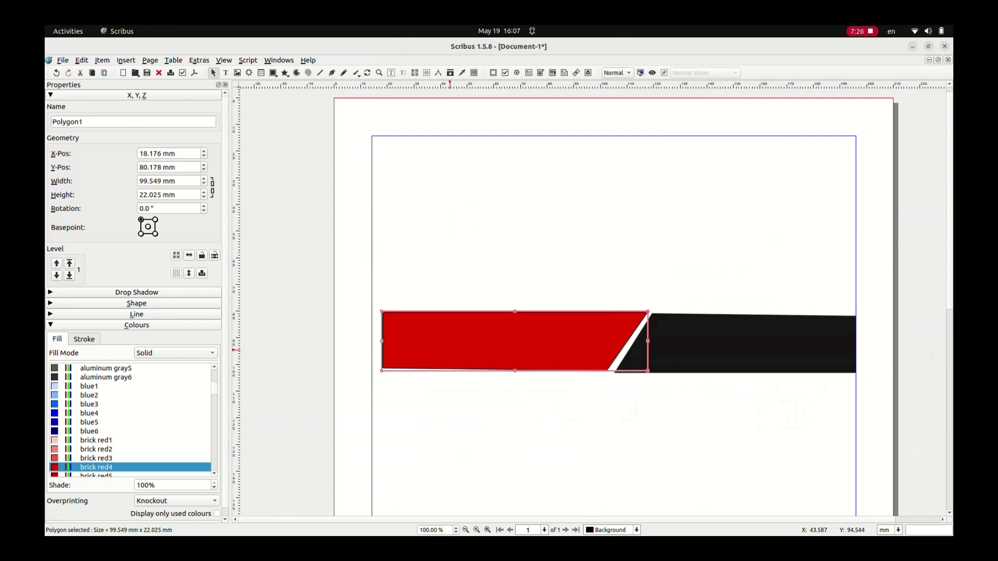
left_click_drag(449, 350, 440, 349)
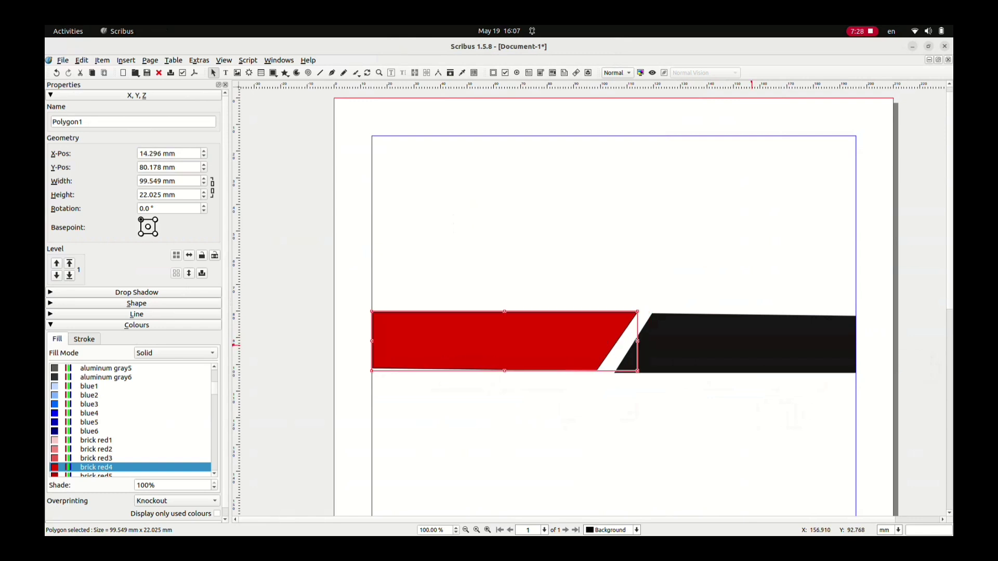
Step: Move the black shape closer to the red one, to about X 103 mm, and widen it to about 92 mm
left_click(752, 344)
left_click_drag(782, 345, 776, 346)
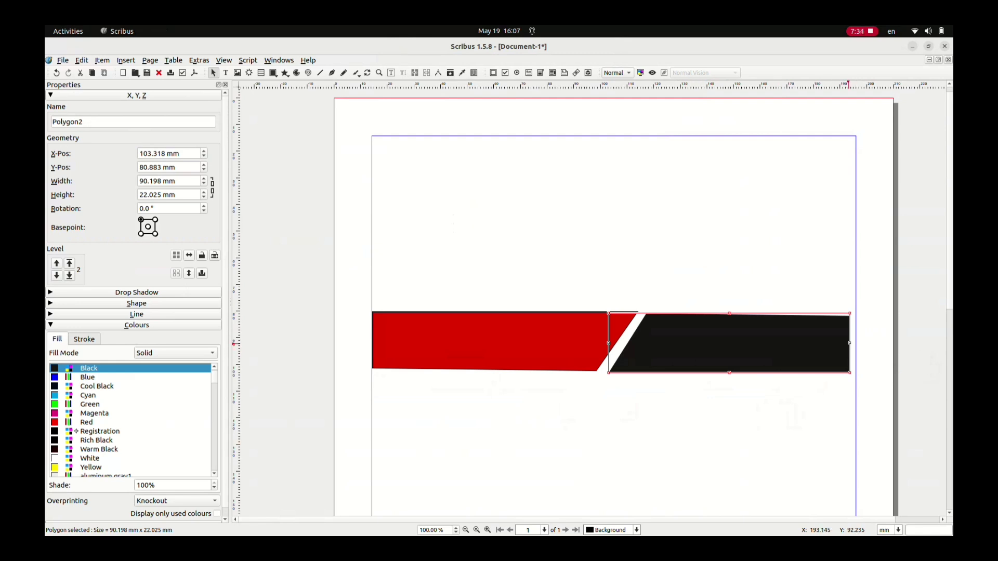
left_click_drag(849, 343, 853, 345)
key("Escape")
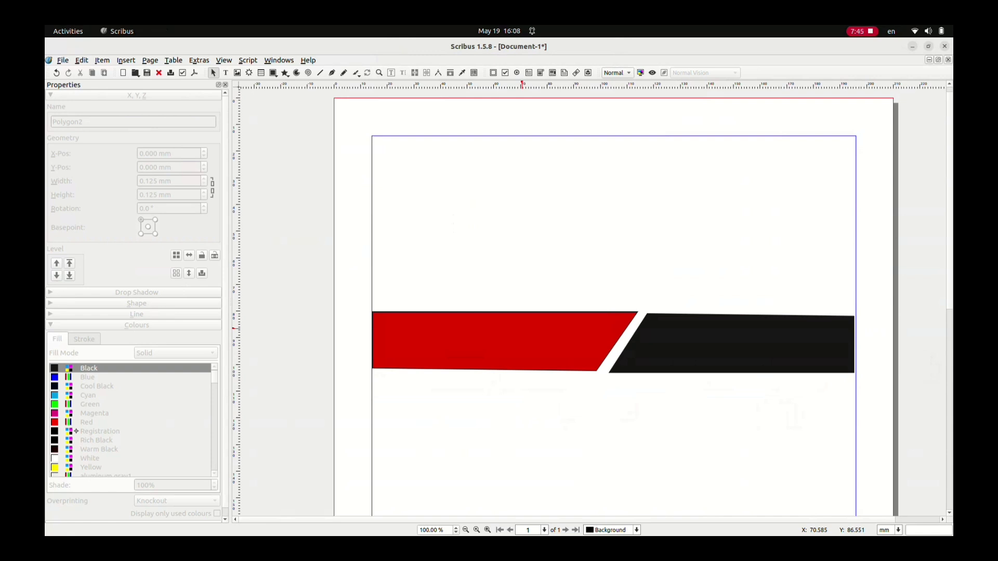
Step: Give the red shape a drop shadow with the default settings
left_click(522, 329)
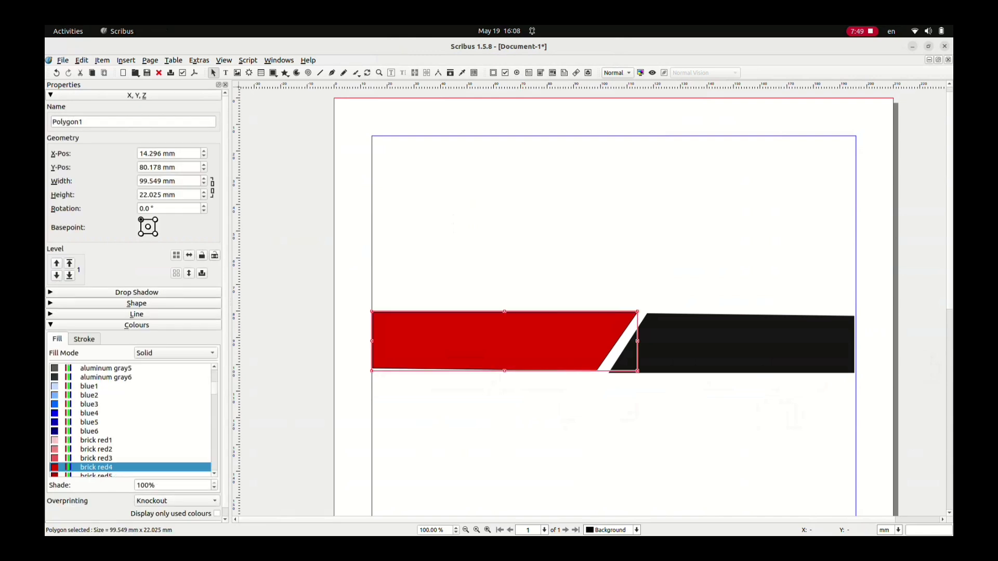
left_click(136, 95)
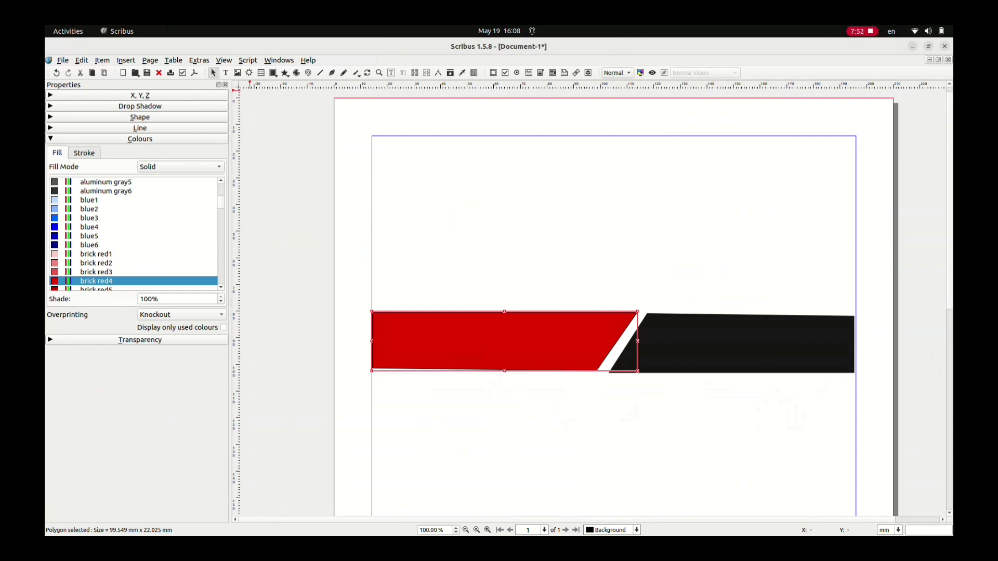
left_click(137, 106)
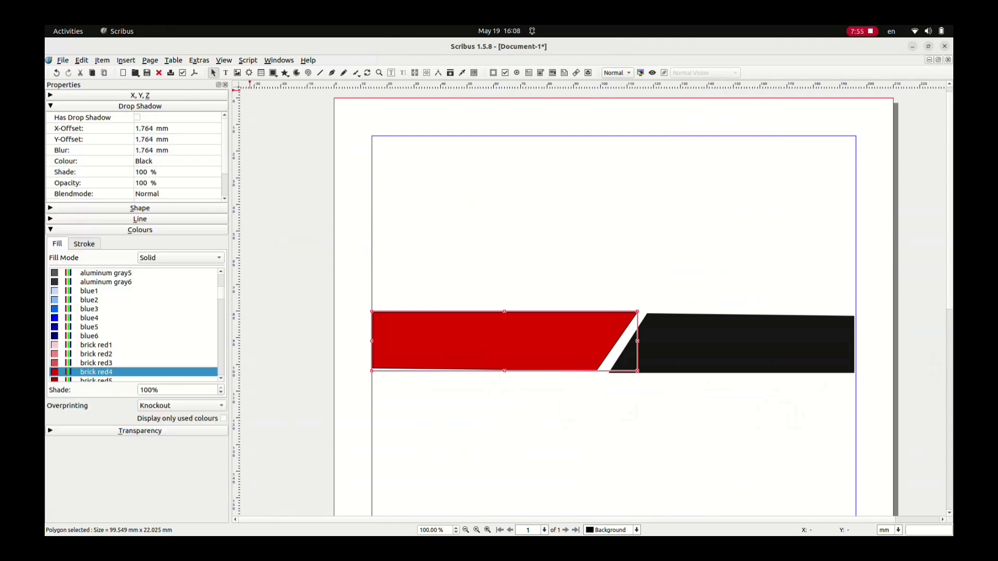
left_click(136, 118)
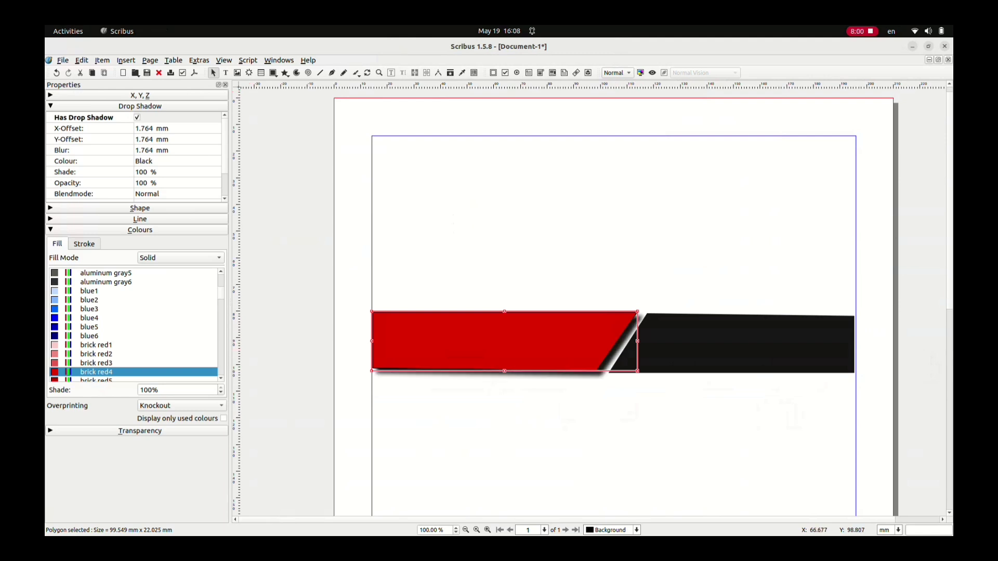
Step: Apply the same default drop shadow to the black shape
left_click(713, 356)
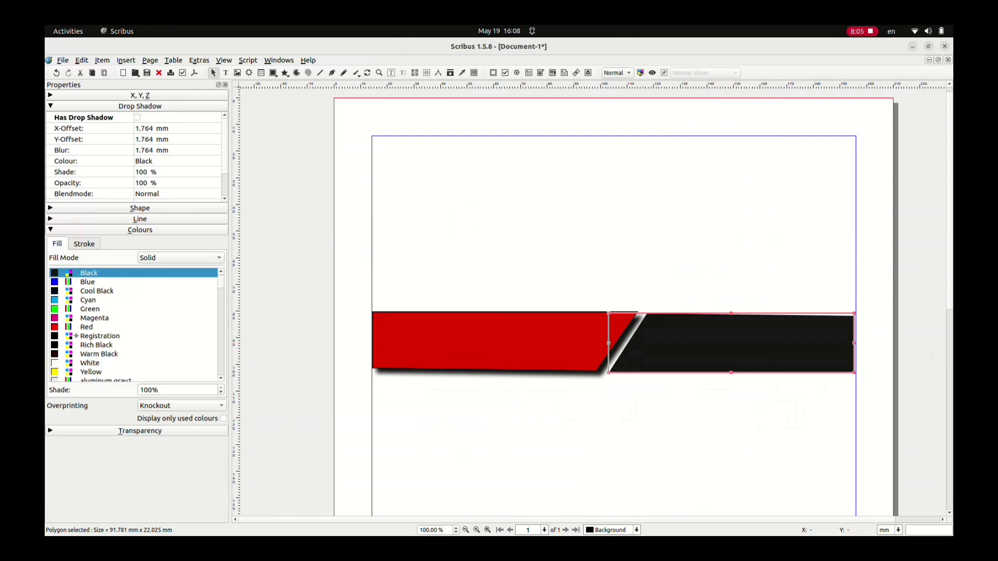
left_click(151, 128)
left_click(137, 118)
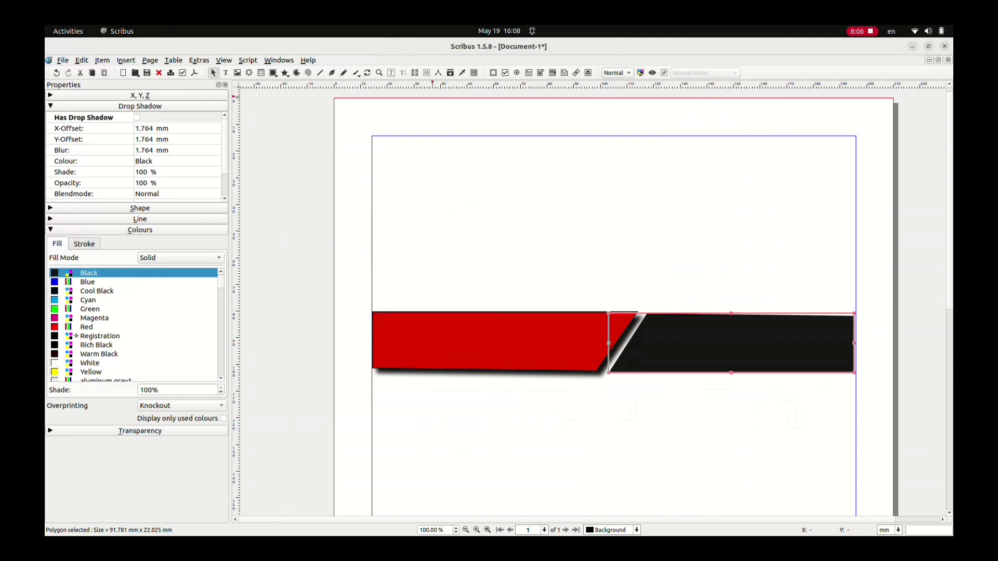
left_click(137, 117)
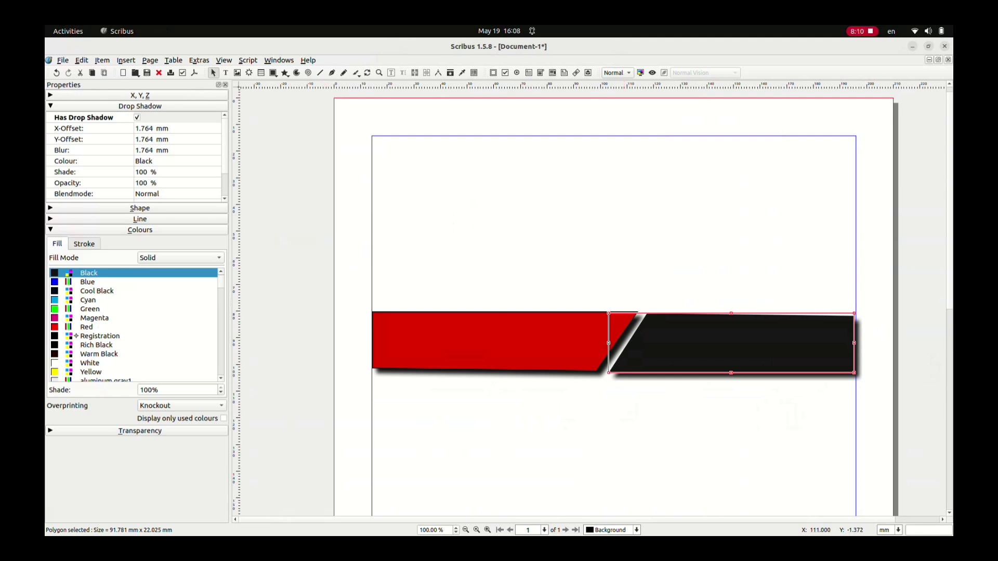
Step: Minimise Scribus and switch to the textbook PDF in Document Viewer to compare the banner model in Fig 2.5
left_click(912, 46)
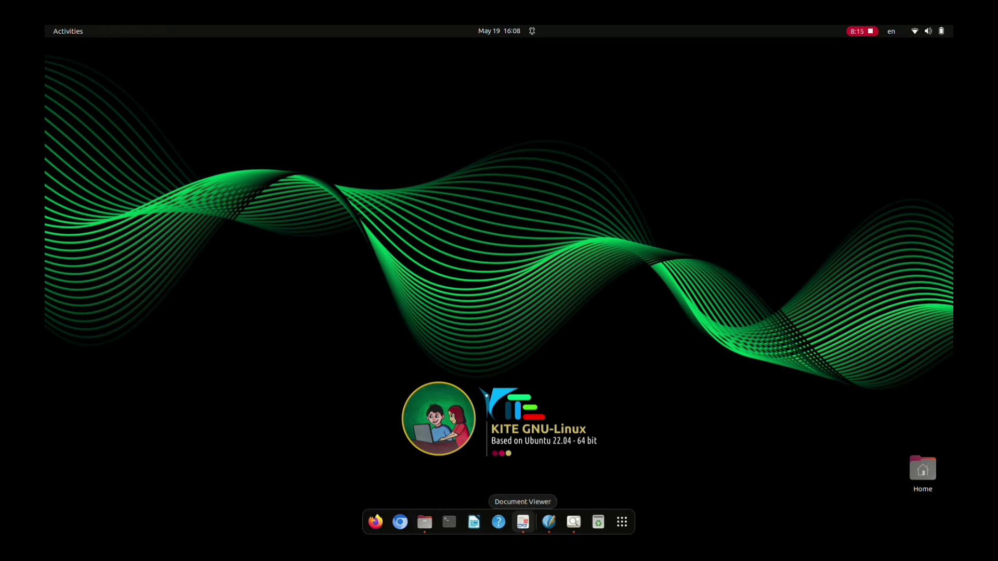
left_click(522, 522)
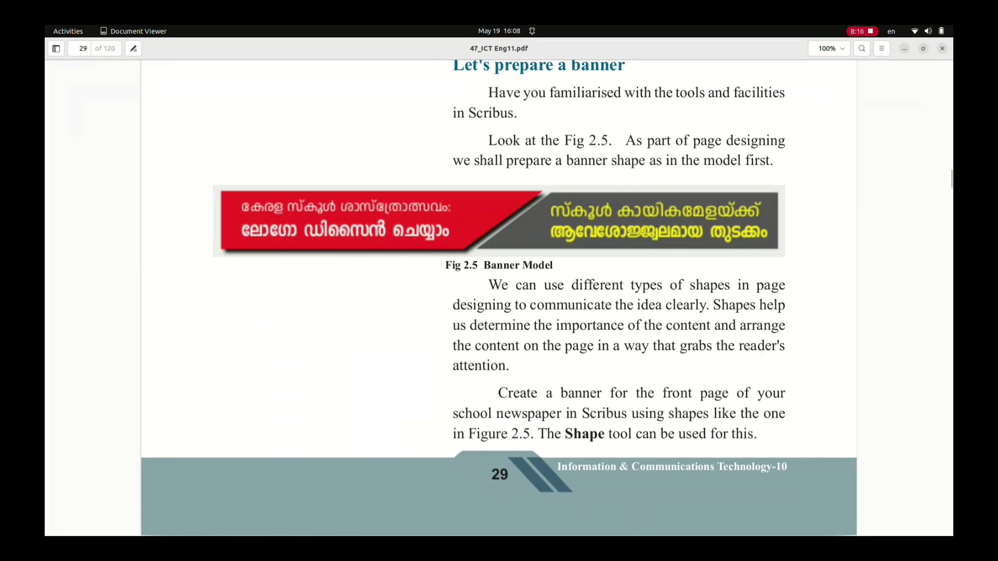